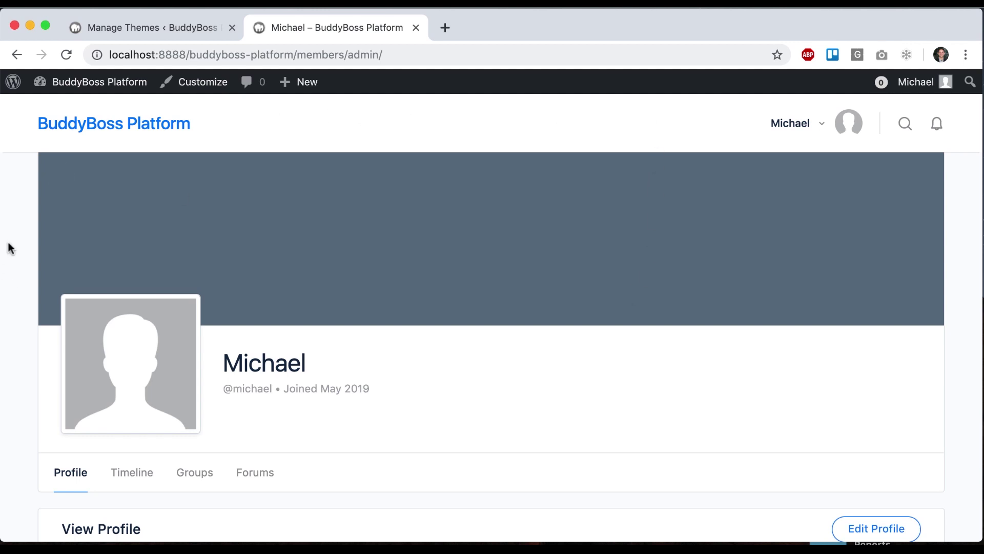
# Step: Leave the front-end profile page for the themes admin tab and reach the Menus page
pyautogui.click(197, 22)
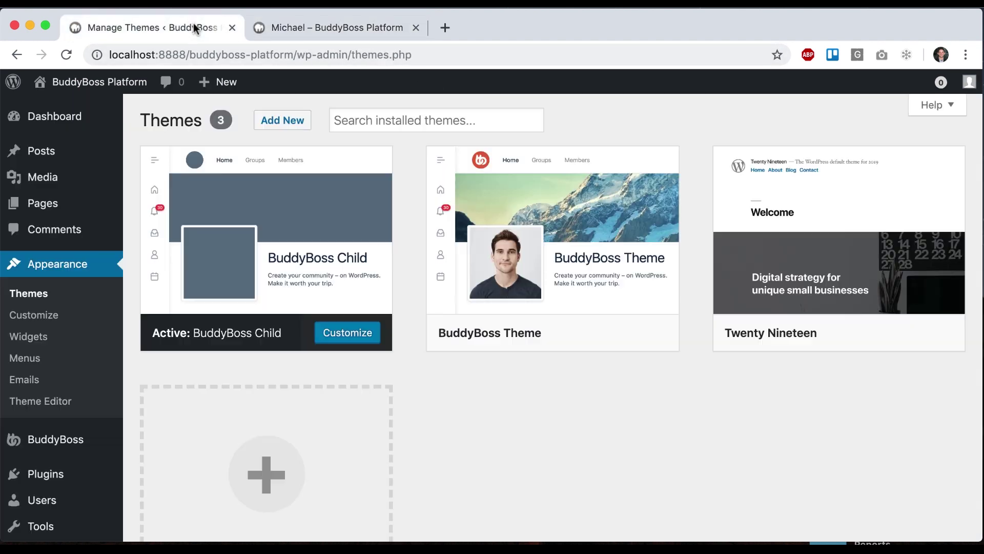
pyautogui.scroll(-2, 119, 329)
pyautogui.scroll(-1, 119, 329)
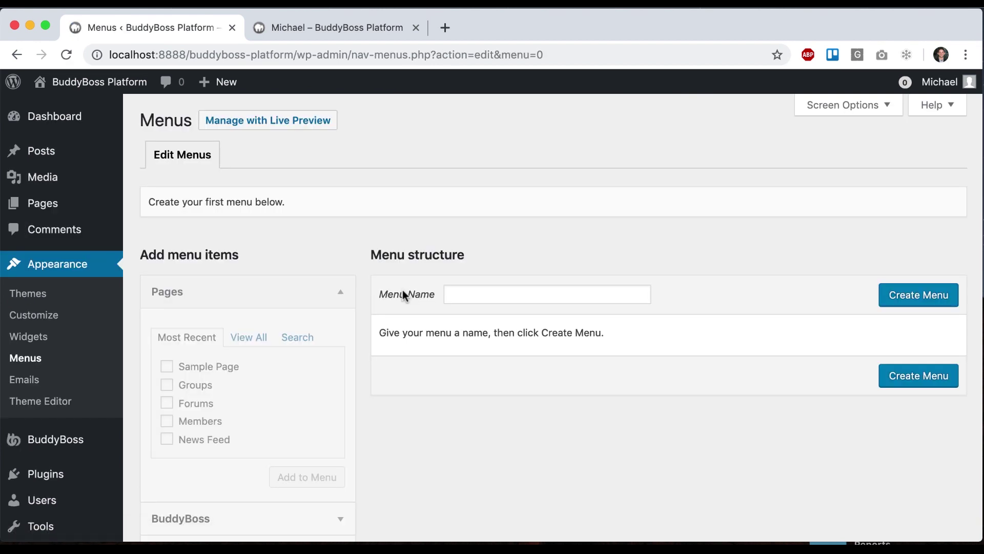
# Step: Create a menu named 'Titlebar' and assign it to the Titlebar location
pyautogui.click(458, 294)
pyautogui.click(356, 28)
pyautogui.click(175, 28)
pyautogui.click(449, 297)
pyautogui.write('T')
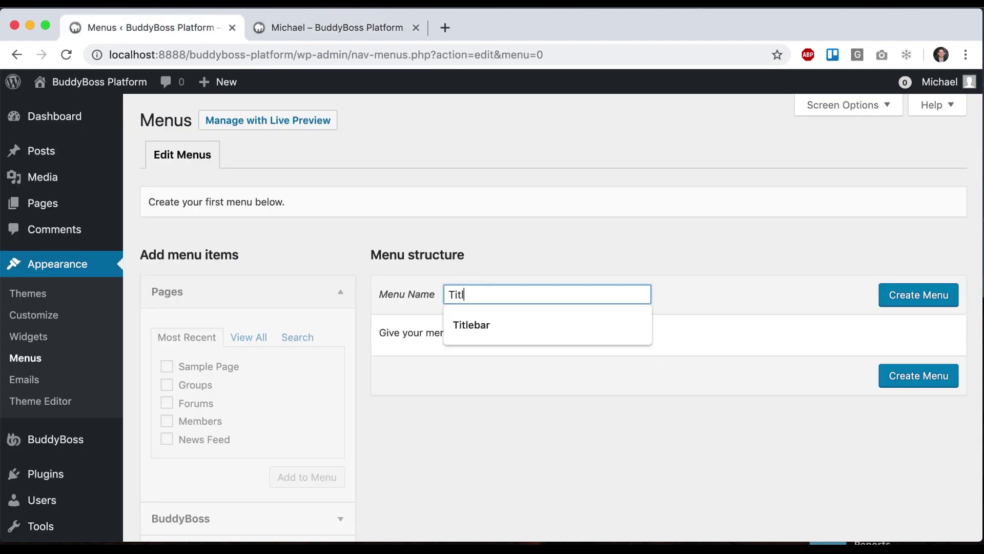
pyautogui.write('itl')
pyautogui.click(472, 325)
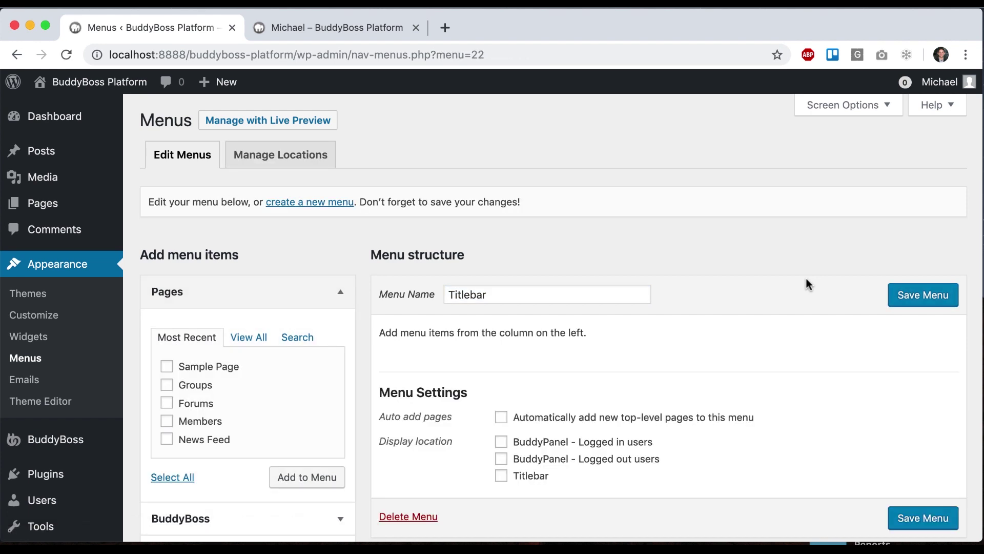
pyautogui.click(893, 303)
# Step: Add the Groups, Forums, Members and News Feed pages to the Titlebar menu and save it
pyautogui.click(392, 32)
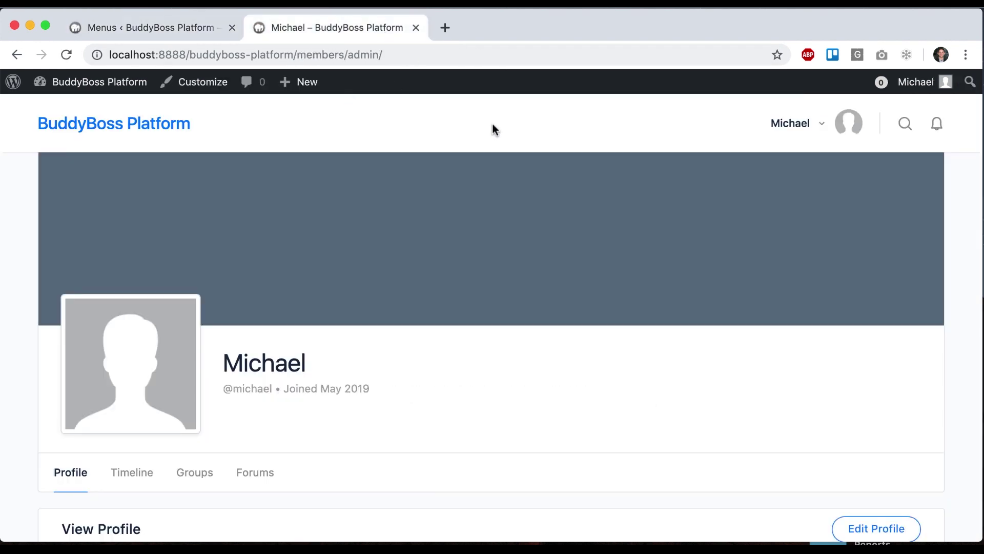
pyautogui.click(186, 25)
pyautogui.scroll(-3, 450, 476)
pyautogui.click(201, 364)
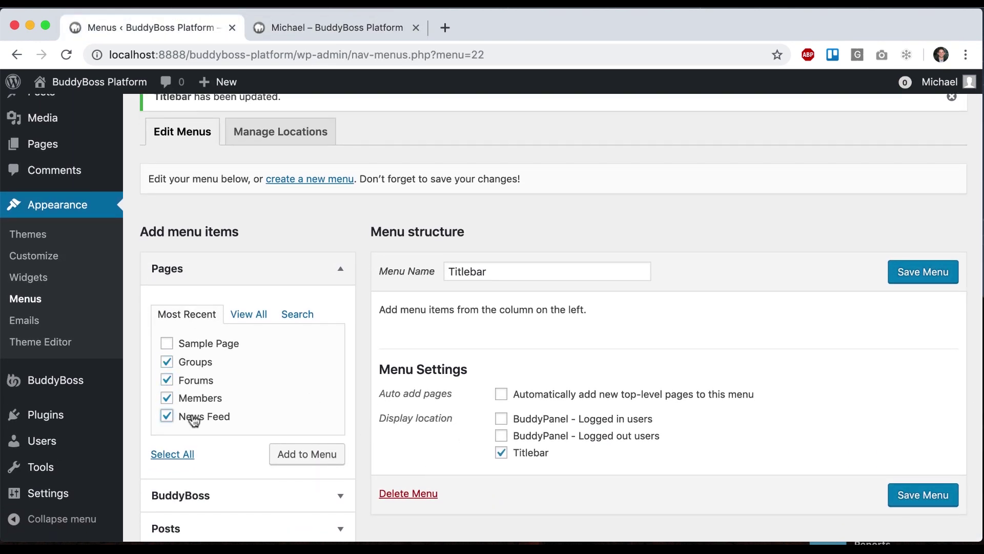
pyautogui.click(307, 454)
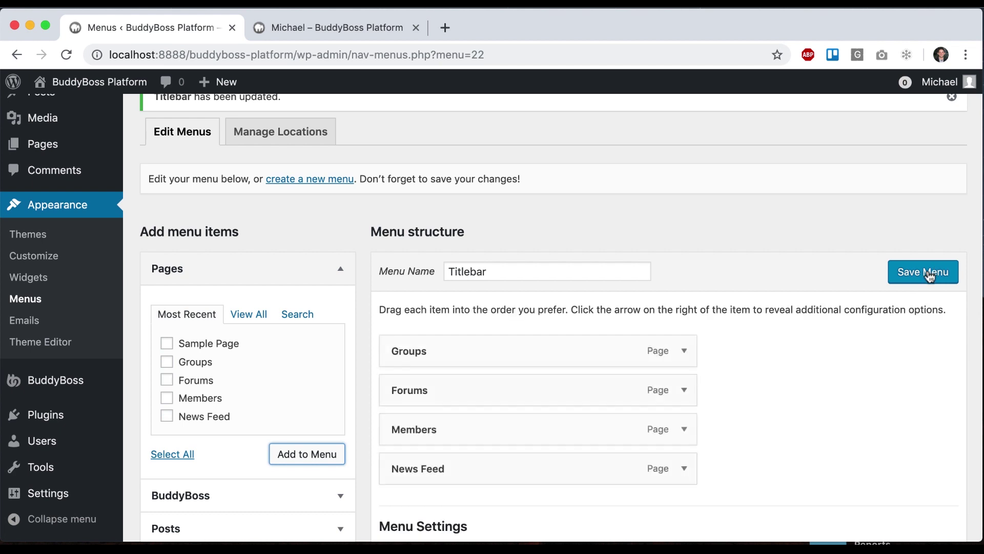
pyautogui.click(930, 275)
pyautogui.click(327, 23)
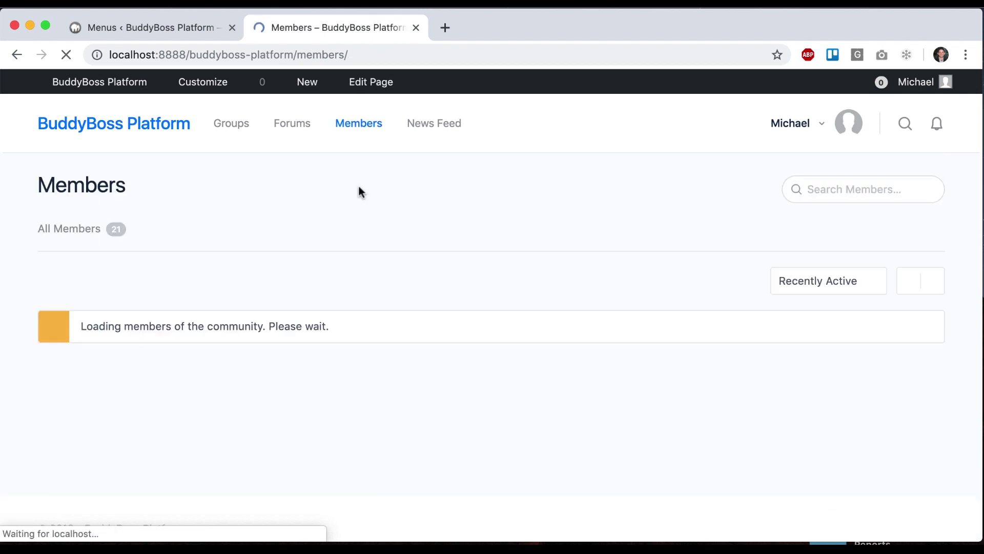
# Step: Check the new header links on the Members page, then return to the menu editor
pyautogui.scroll(-5, 397, 201)
pyautogui.scroll(5, 396, 200)
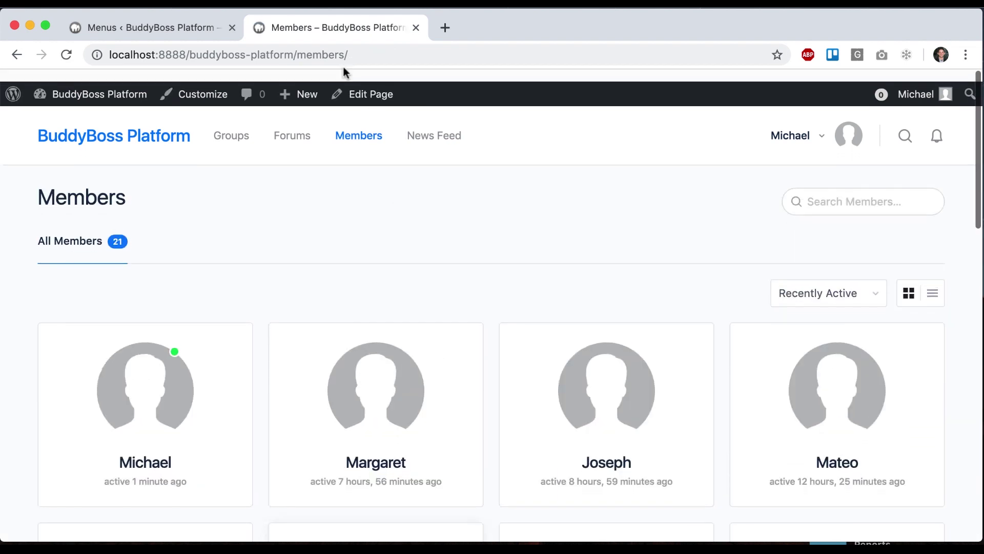
pyautogui.click(211, 27)
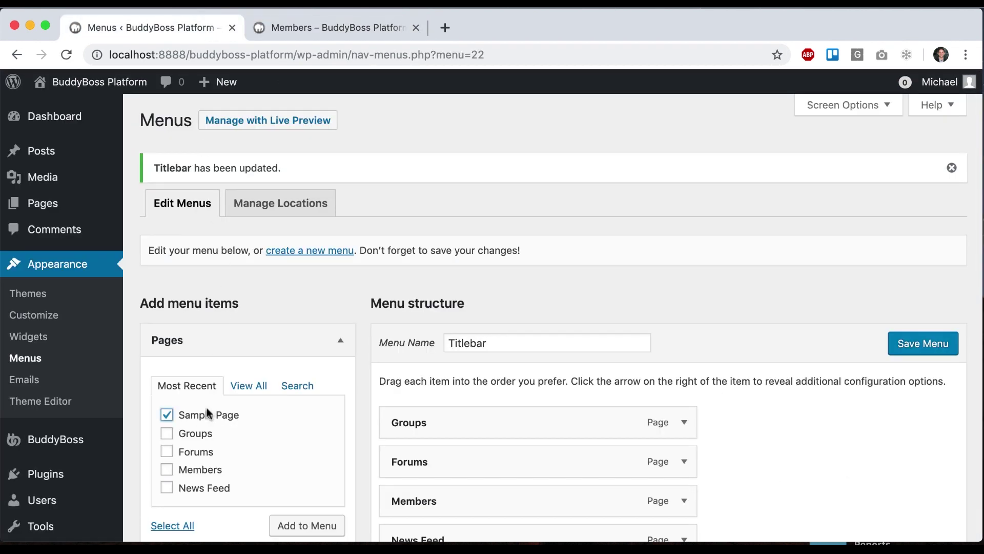
# Step: Add Sample Page to the Titlebar menu, nest it under News Feed, and save
pyautogui.scroll(-3, 310, 330)
pyautogui.click(301, 454)
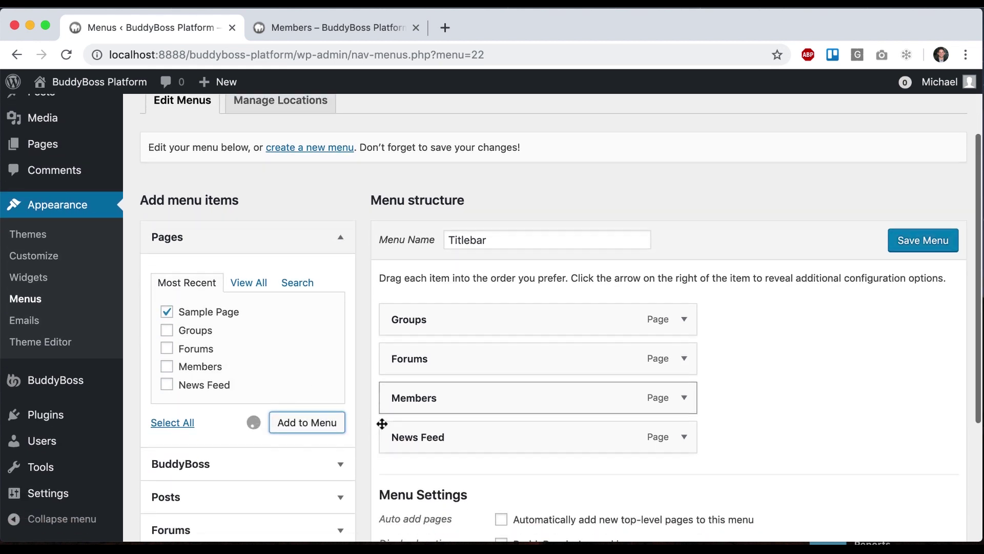
pyautogui.moveTo(452, 470); pyautogui.dragTo(479, 470)
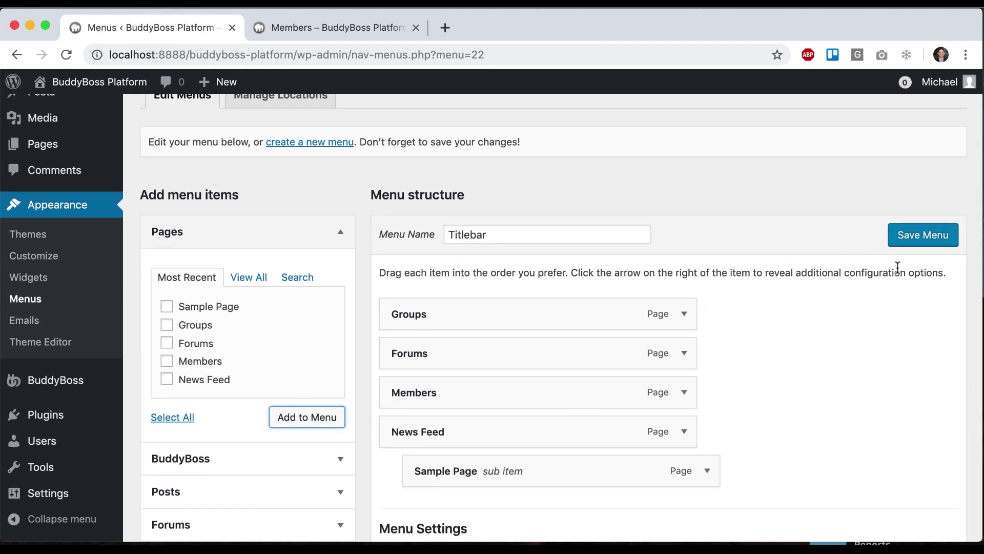
pyautogui.click(917, 247)
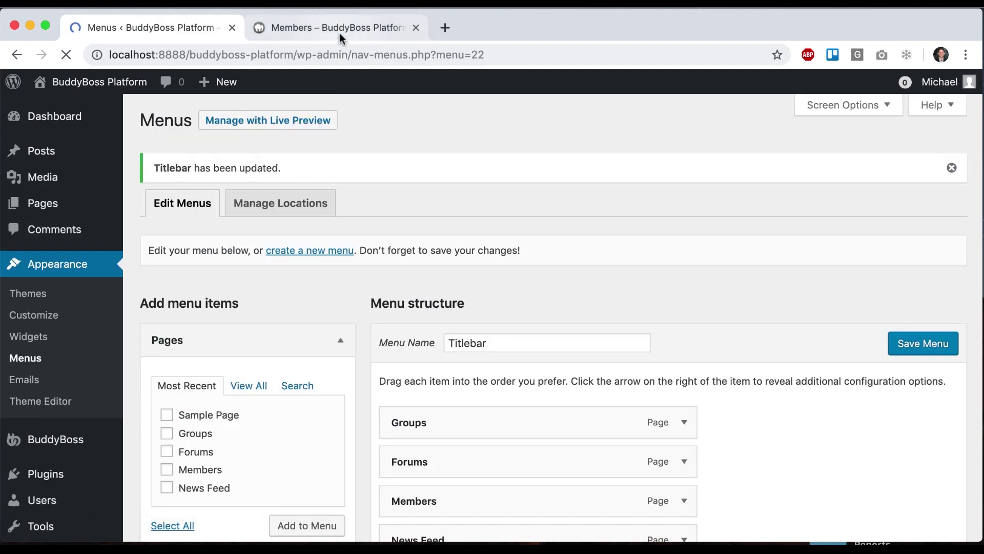
# Step: Reload the Members page to verify the nested item, then begin a new menu
pyautogui.click(339, 32)
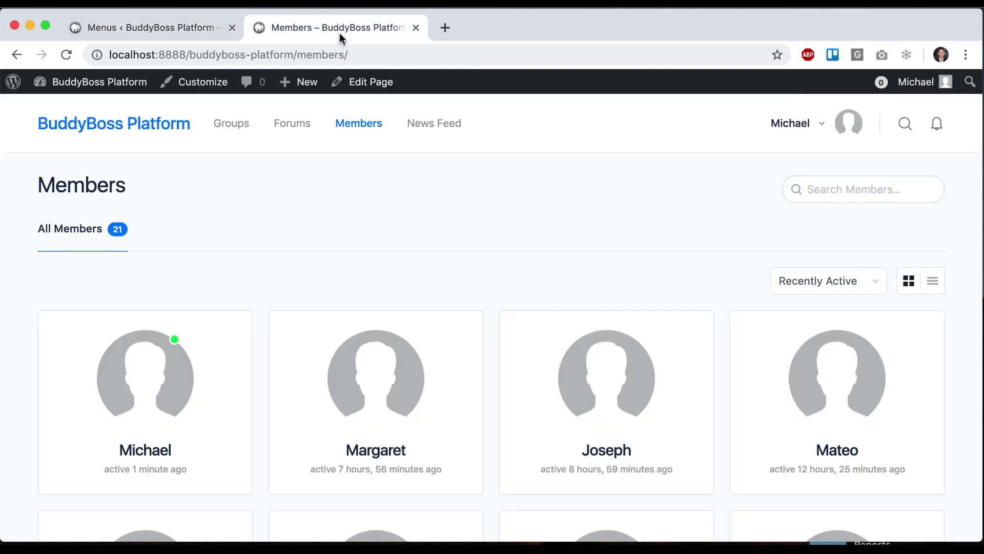
pyautogui.press('super+r')
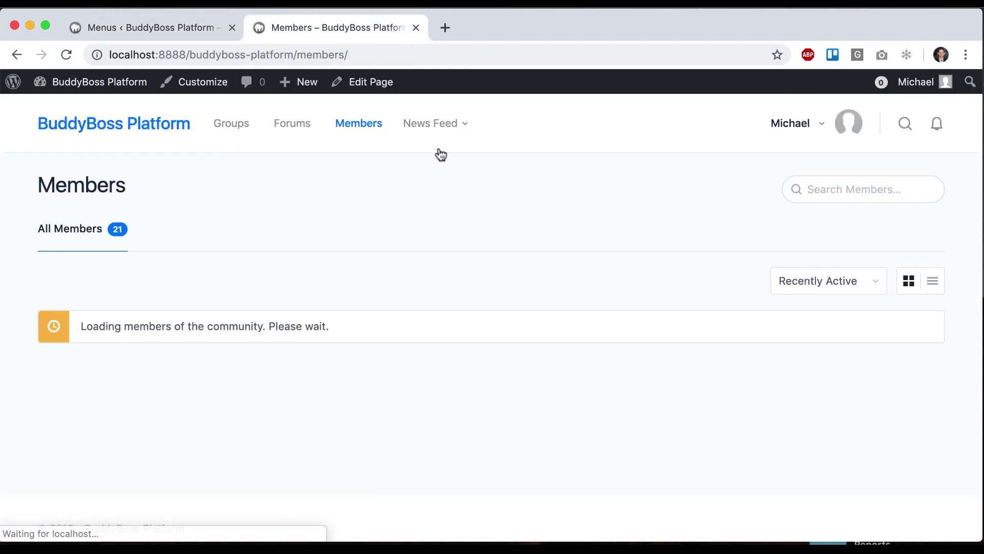
pyautogui.click(181, 31)
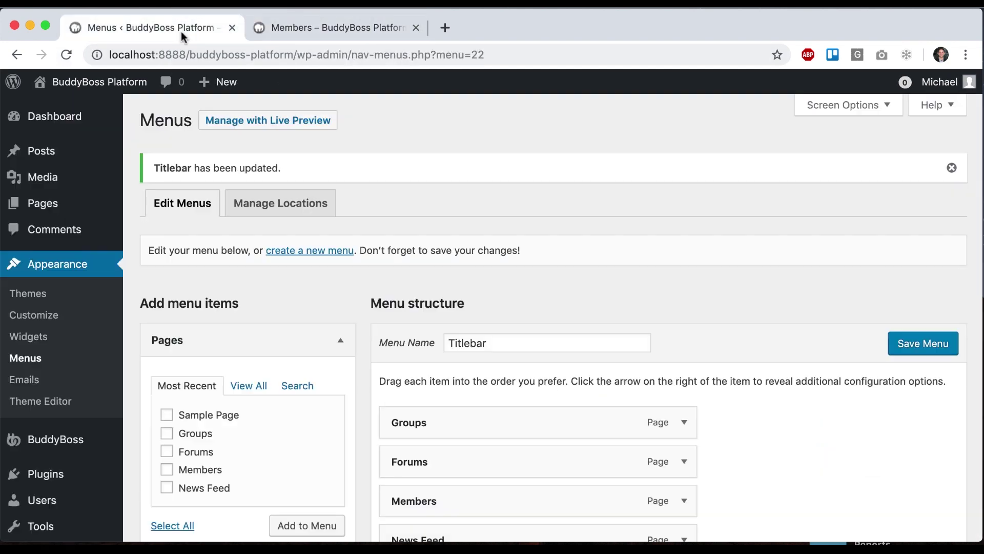
pyautogui.scroll(-3, 457, 352)
pyautogui.click(349, 26)
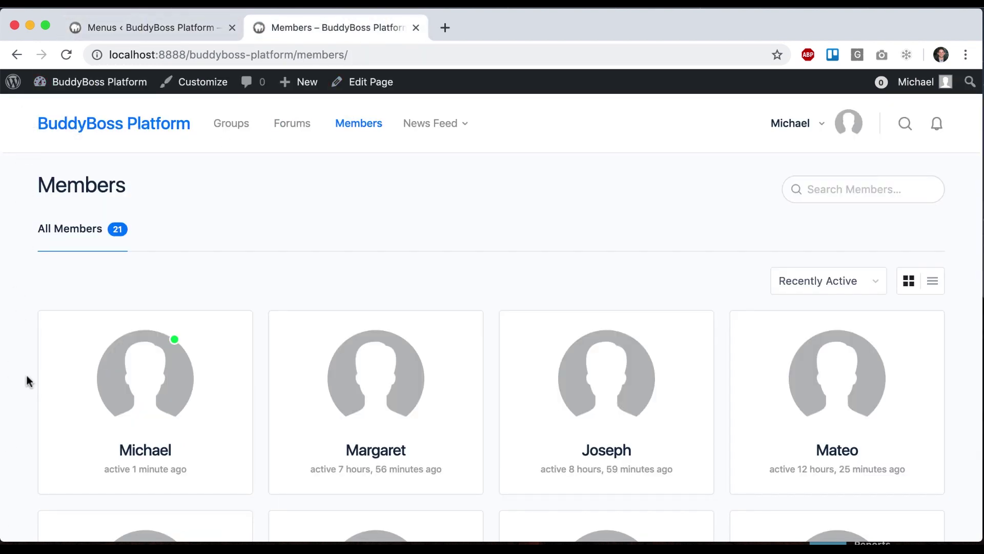
pyautogui.click(183, 24)
pyautogui.scroll(3, 345, 263)
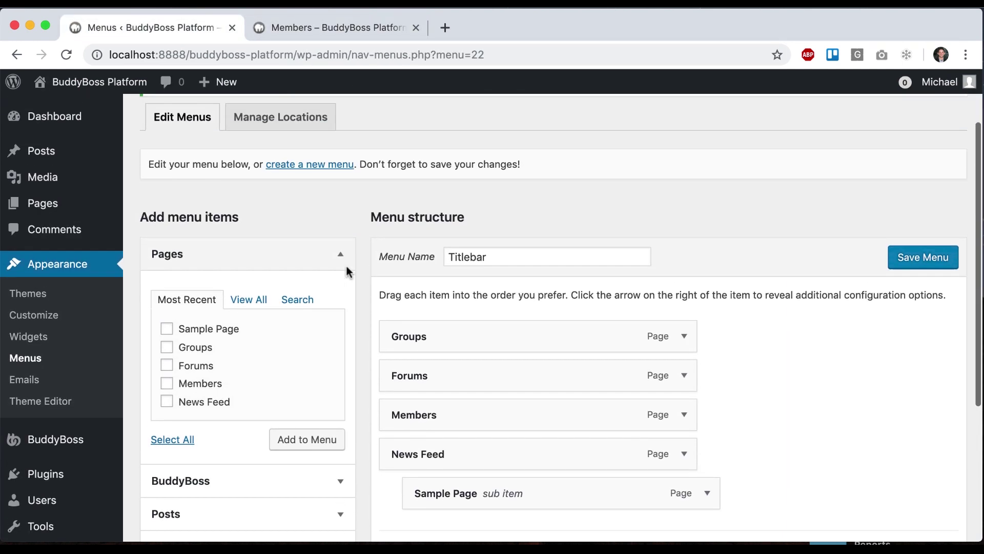
pyautogui.click(307, 180)
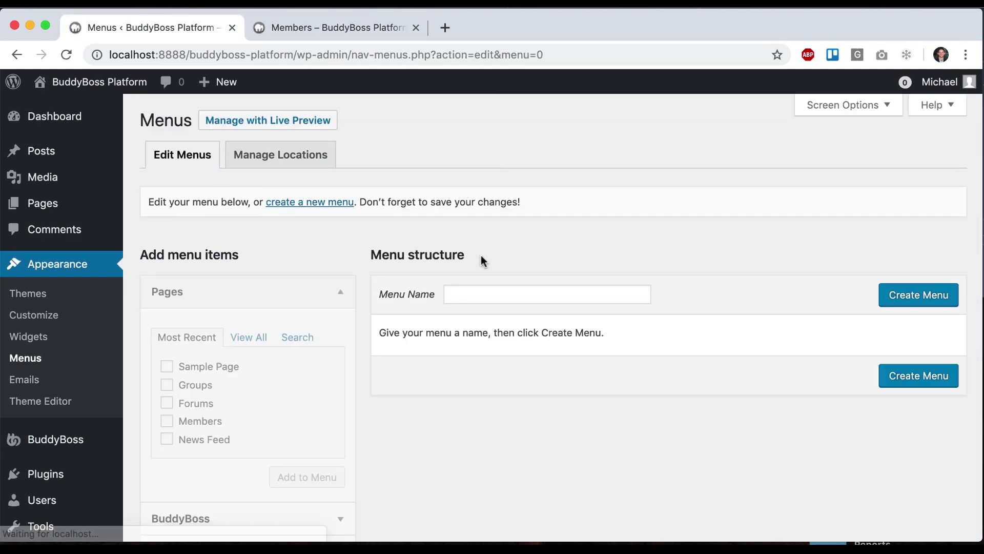
# Step: Create a menu named 'BuddyPanel' and save it to the 'BuddyPanel - Logged in users' location
pyautogui.click(488, 298)
pyautogui.write('Bu')
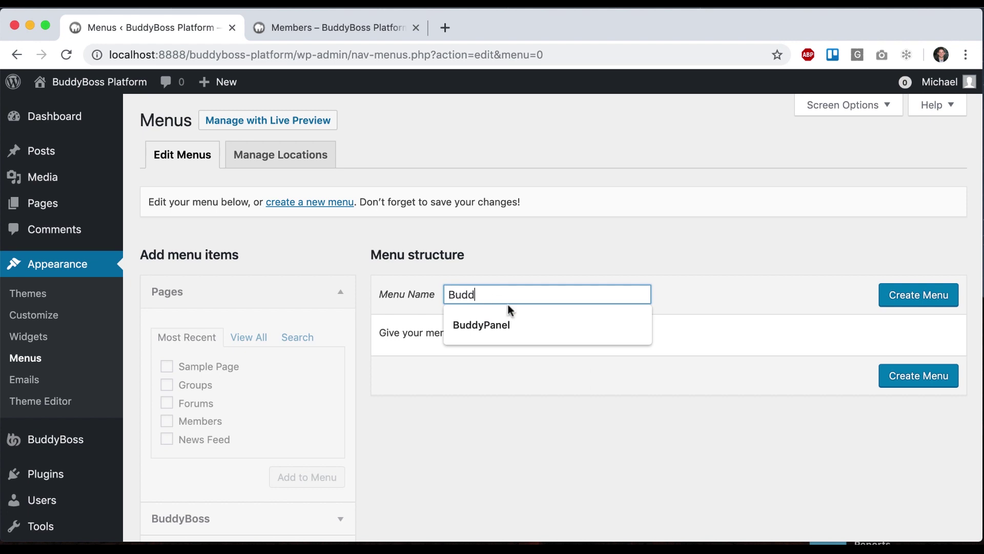
pyautogui.write('dd')
pyautogui.click(510, 325)
pyautogui.click(900, 294)
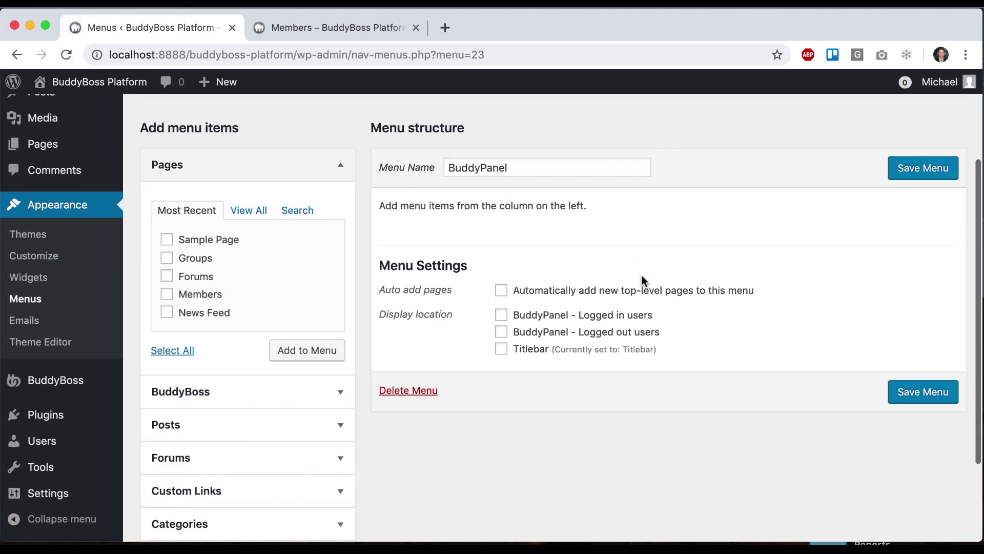
pyautogui.click(929, 183)
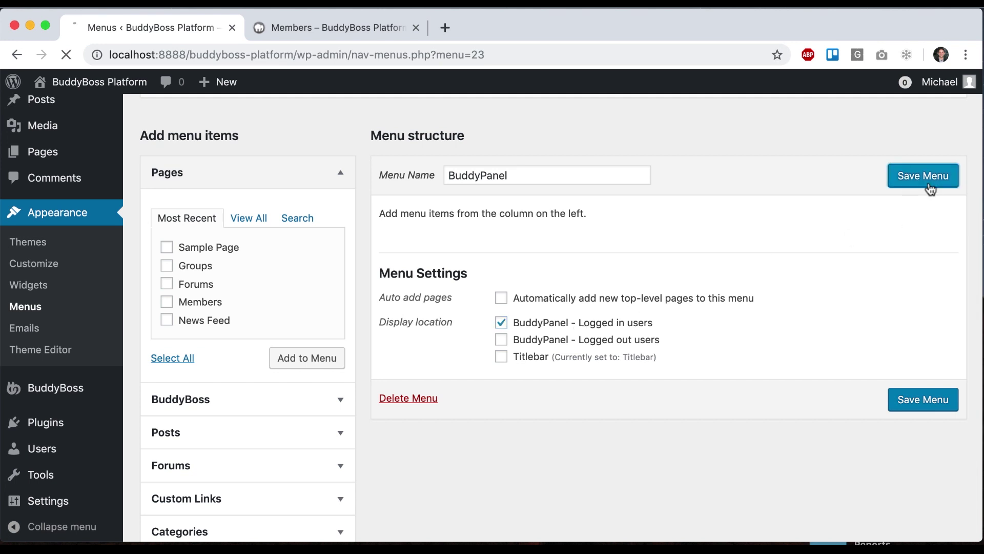
pyautogui.scroll(-5, 414, 369)
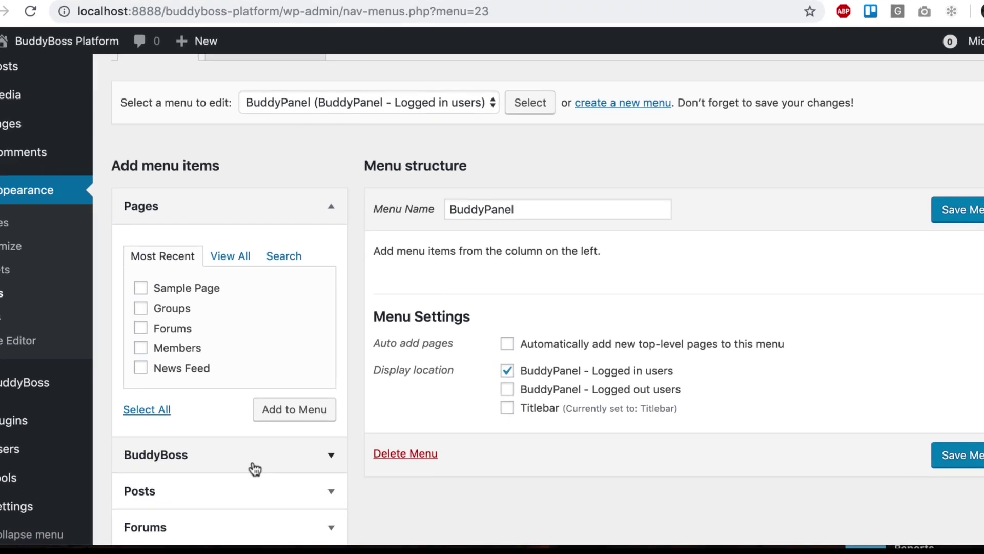
# Step: Add the Profile, Timeline, Notifications, Groups, Forums and Log Out BuddyBoss links to the menu
pyautogui.click(267, 468)
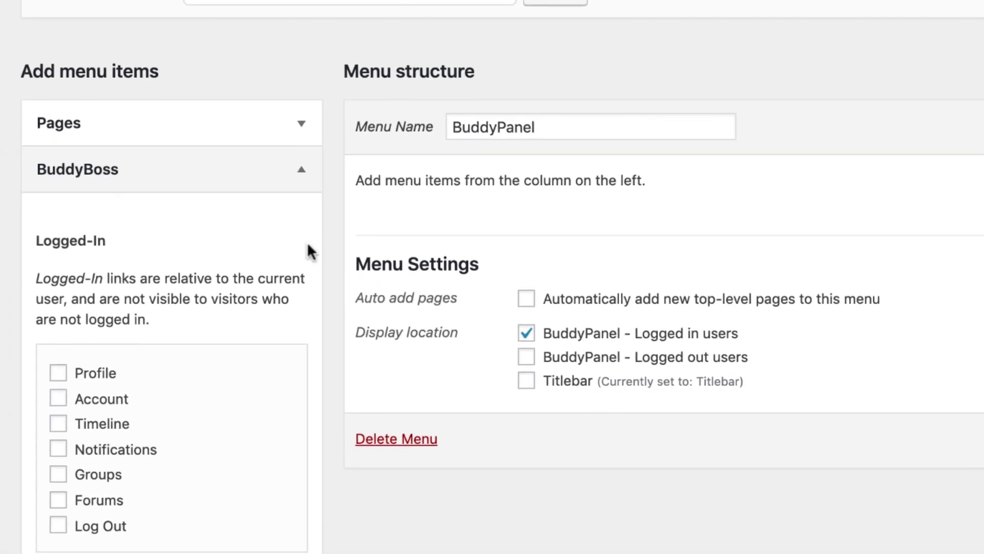
pyautogui.scroll(-3, 327, 279)
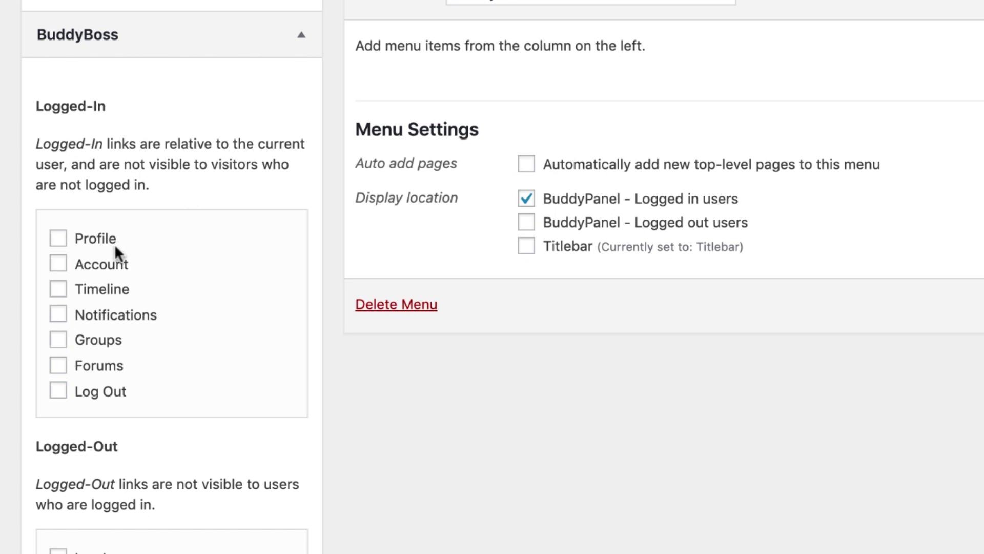
pyautogui.click(59, 239)
pyautogui.click(59, 263)
pyautogui.click(94, 270)
pyautogui.click(88, 296)
pyautogui.click(86, 320)
pyautogui.click(80, 344)
pyautogui.click(80, 370)
pyautogui.click(113, 390)
pyautogui.scroll(-3, 341, 436)
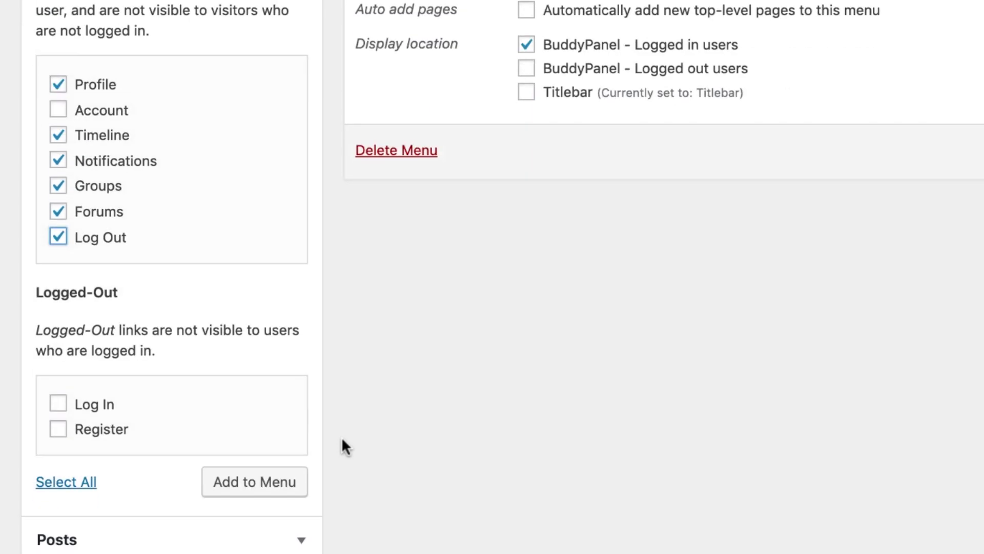
pyautogui.click(284, 443)
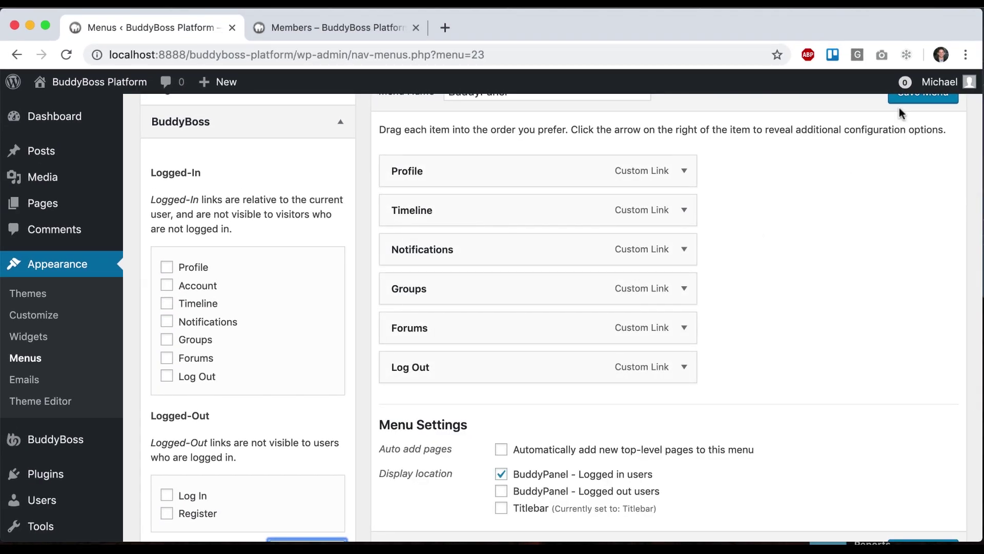
# Step: Save the BuddyPanel menu and reload the Members page to view it
pyautogui.scroll(1, 912, 116)
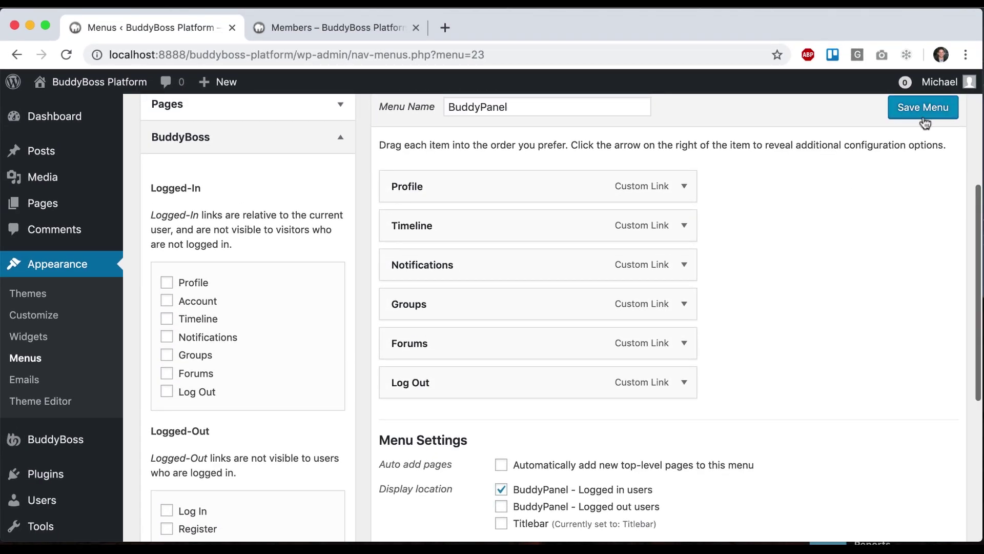
pyautogui.click(922, 108)
pyautogui.click(333, 27)
pyautogui.press('super+r')
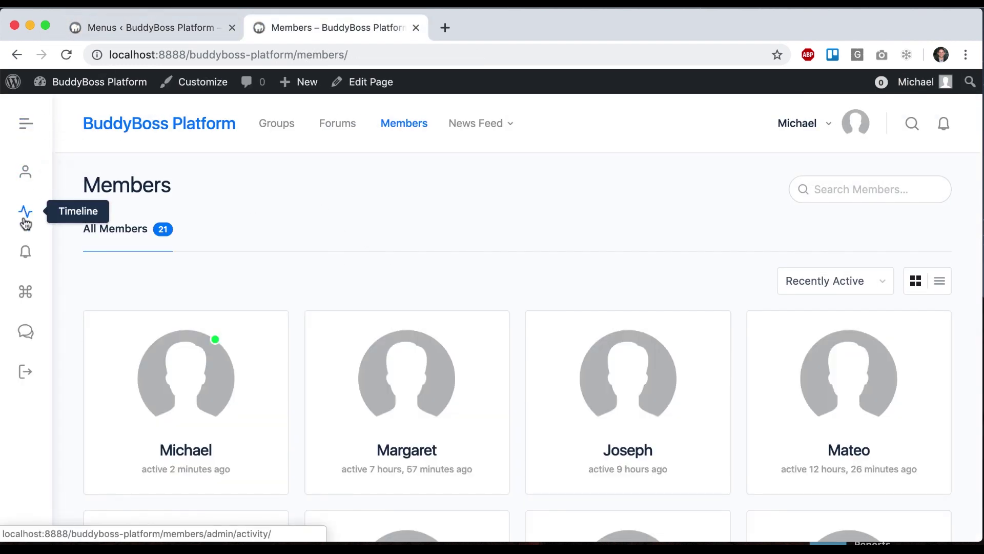
# Step: Expand and collapse the BuddyPanel on the Members page, then return to the menu editor
pyautogui.click(32, 124)
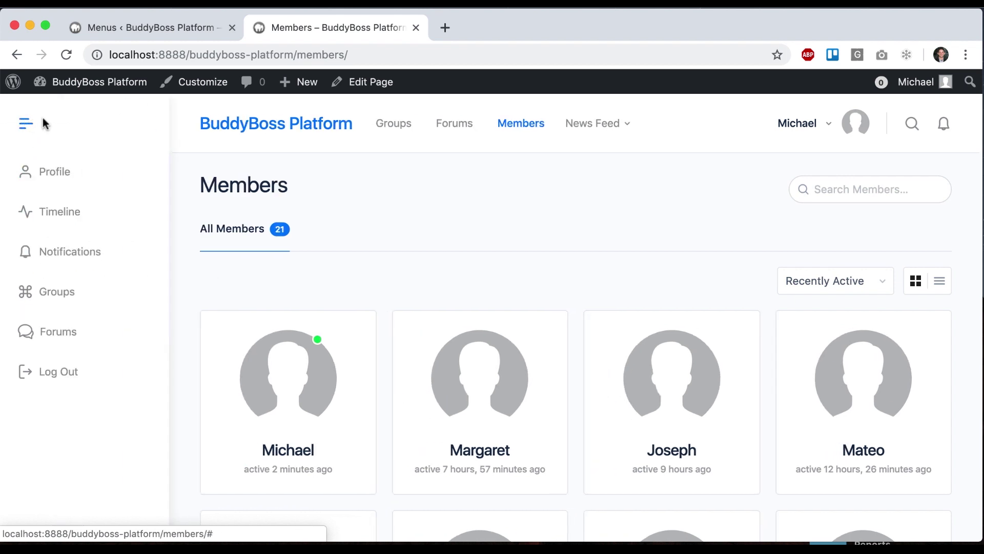
pyautogui.click(24, 123)
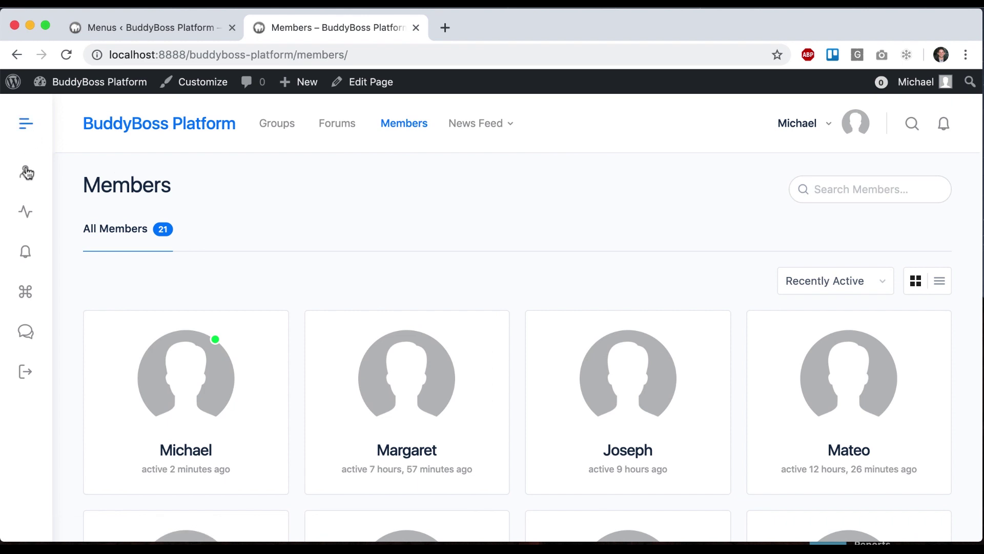
pyautogui.click(165, 32)
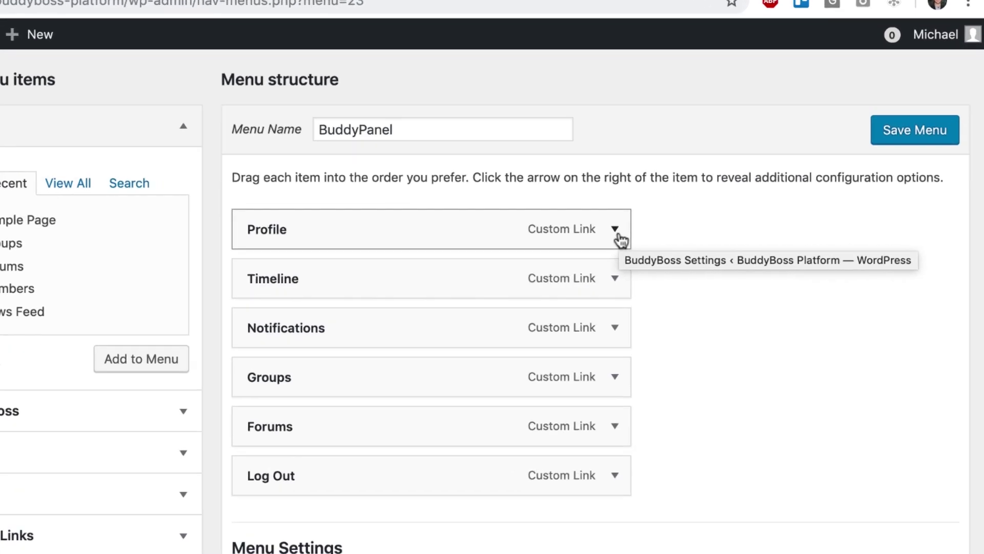
# Step: Change the Profile item's icon to Unlock
pyautogui.click(685, 239)
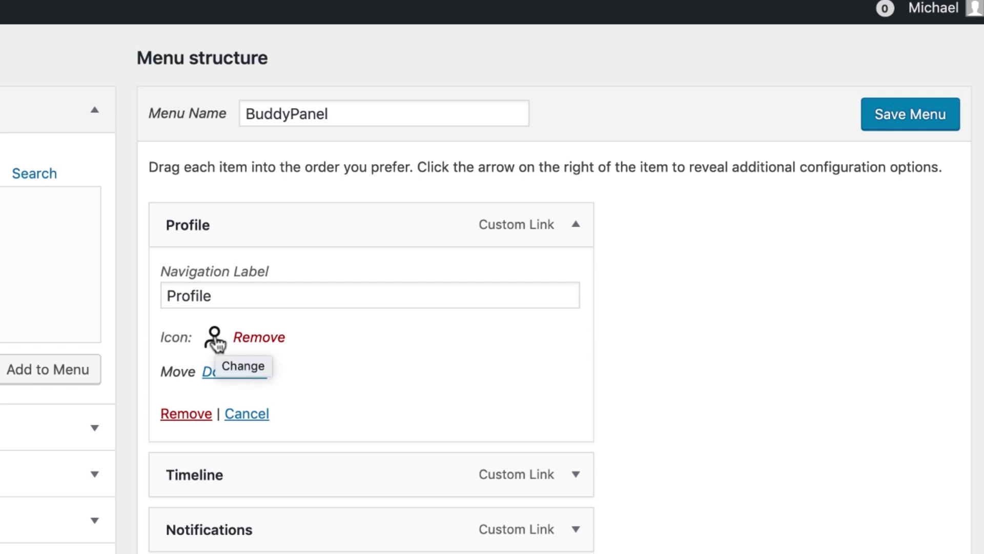
pyautogui.click(218, 345)
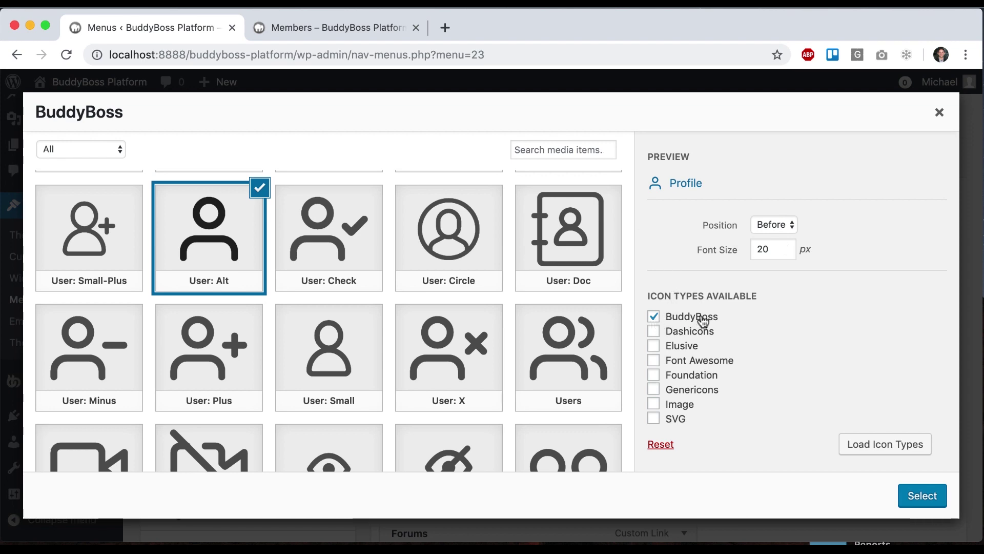
pyautogui.scroll(-10, 433, 287)
pyautogui.scroll(10, 394, 298)
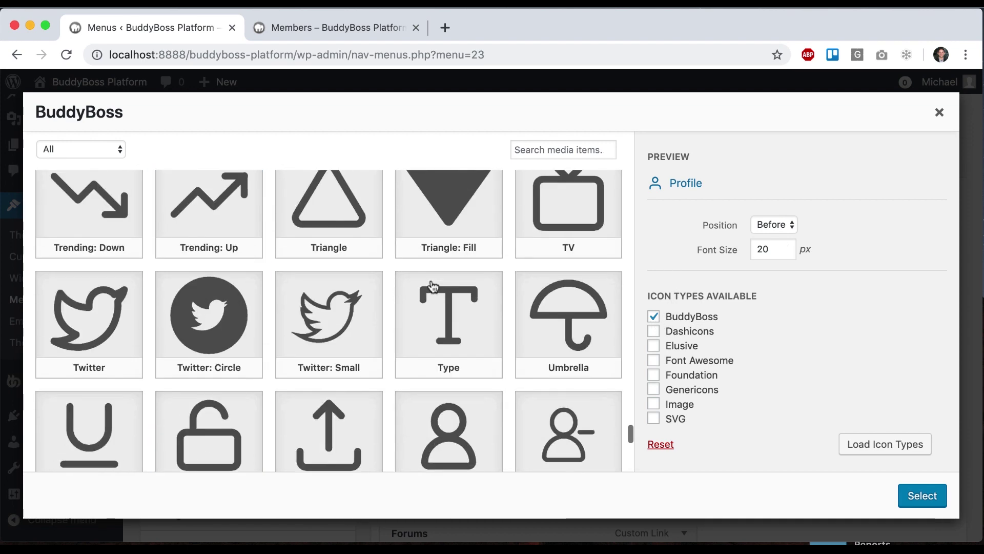
pyautogui.scroll(-4, 394, 298)
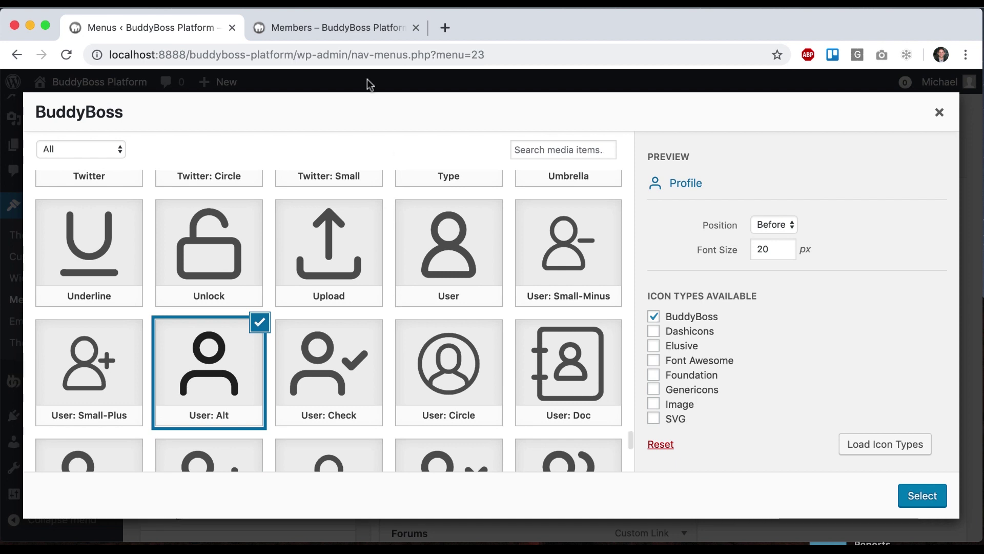
pyautogui.click(197, 257)
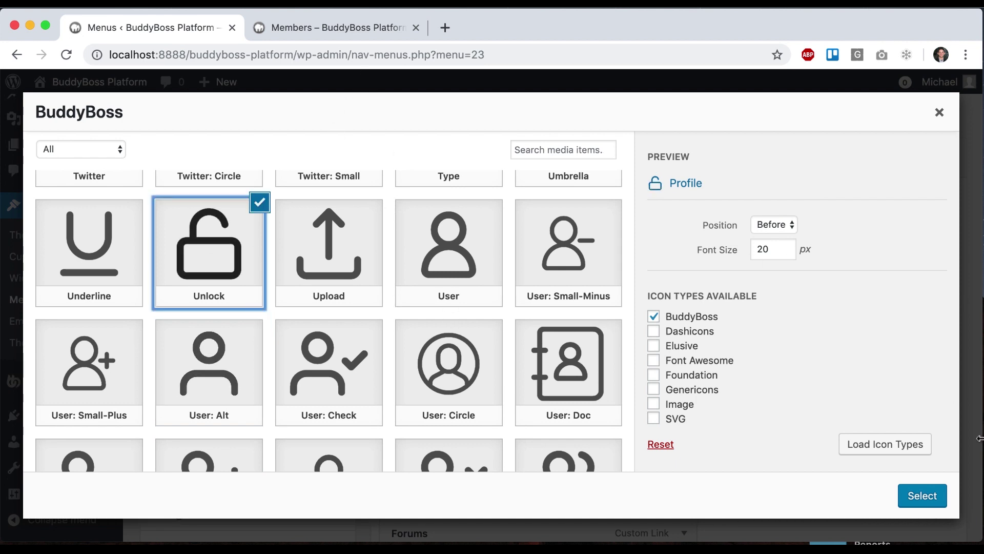
pyautogui.click(920, 496)
# Step: Save the BuddyPanel menu and reload the Members page to see the Unlock icon
pyautogui.click(948, 156)
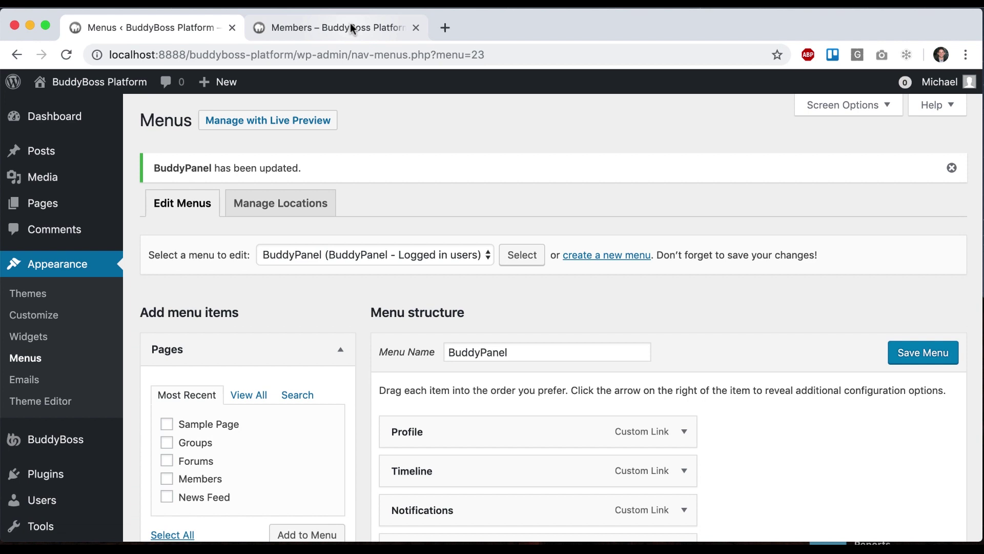
pyautogui.click(352, 28)
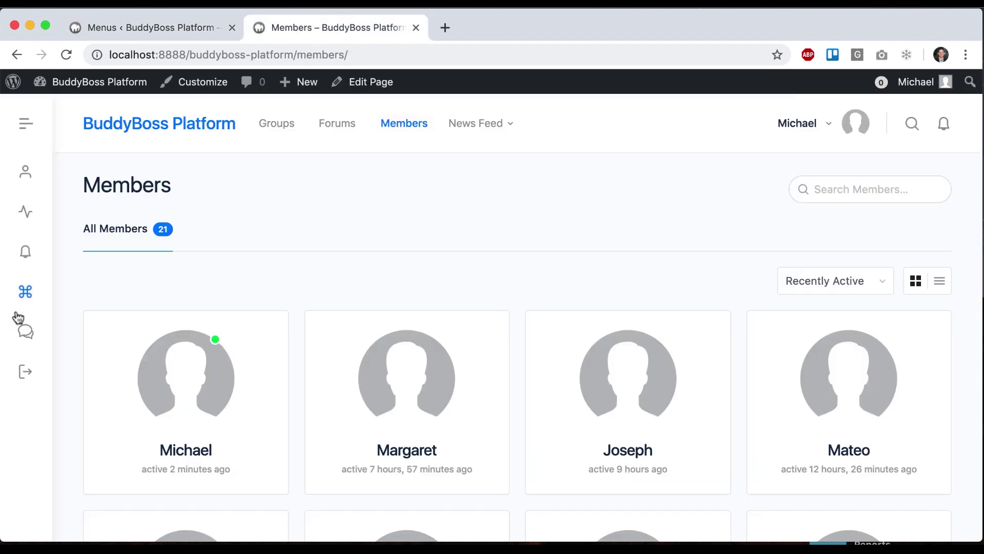
pyautogui.click(69, 53)
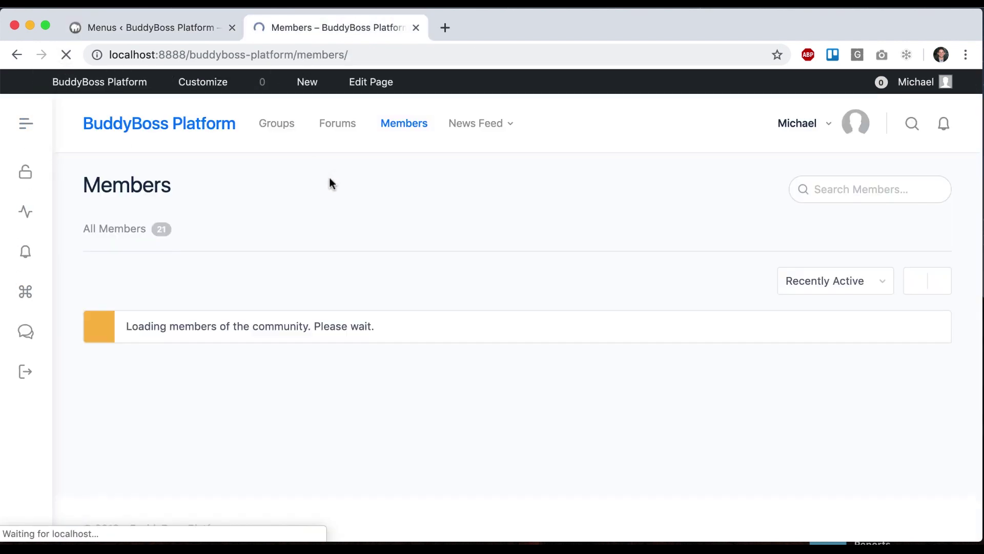
pyautogui.click(144, 36)
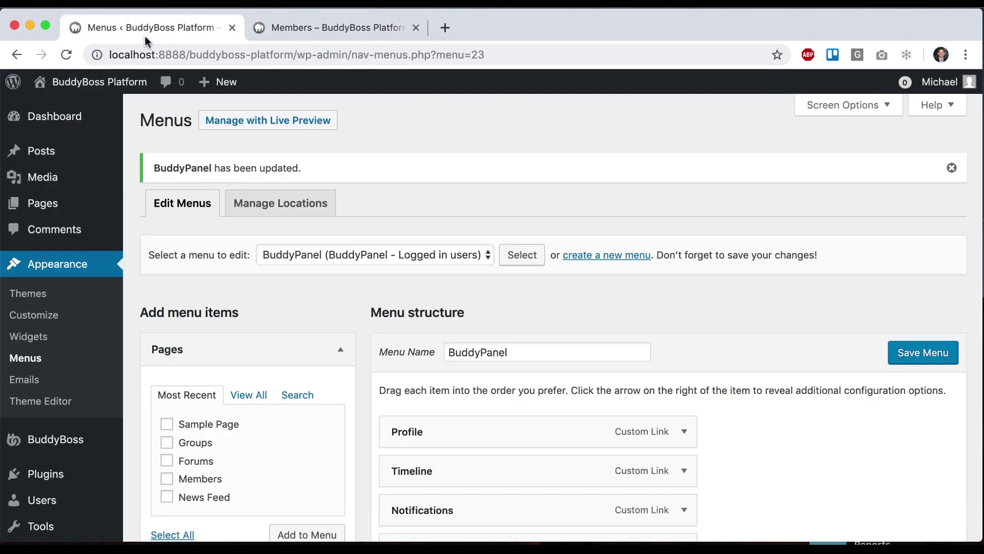
# Step: In the Profile item's icon picker, browse the Courses and File Types icon categories
pyautogui.scroll(-3, 479, 269)
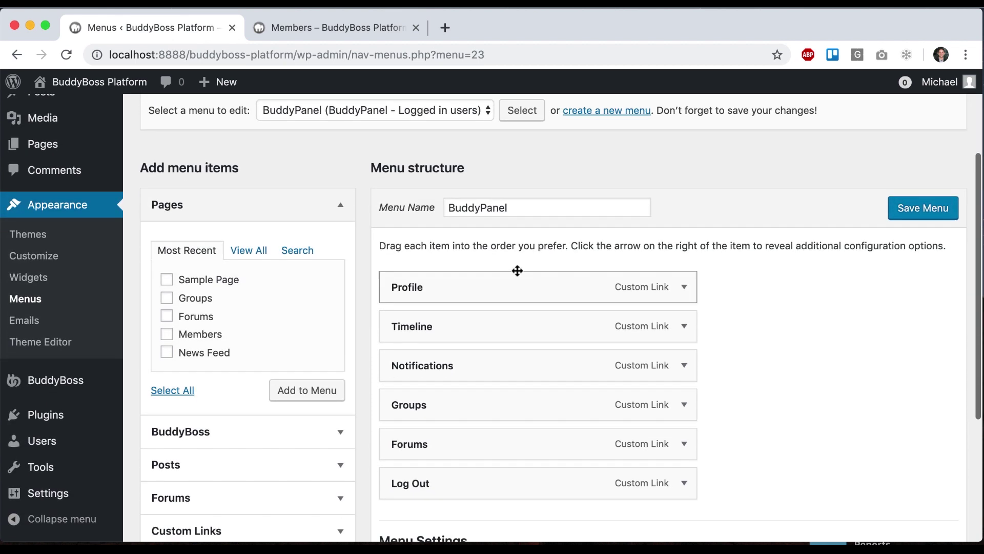
pyautogui.click(685, 289)
pyautogui.click(427, 367)
pyautogui.click(87, 149)
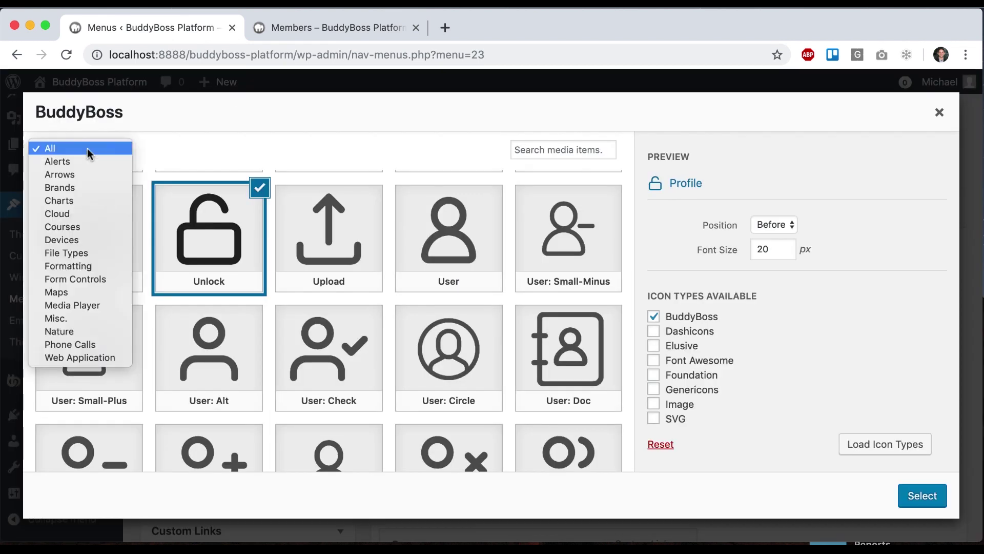
pyautogui.click(96, 226)
pyautogui.click(100, 152)
pyautogui.click(95, 170)
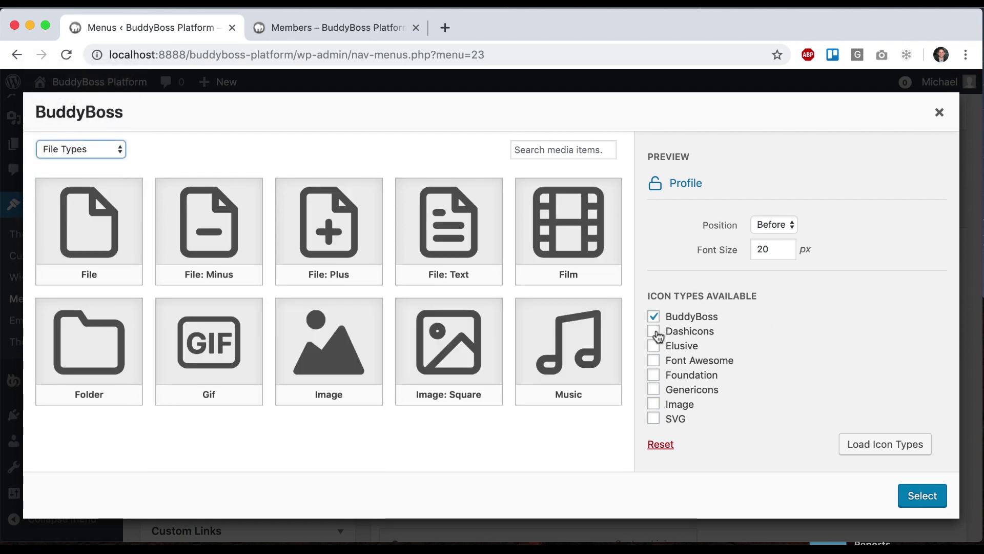
# Step: Enable the Font Awesome and Image icon types, load them, and leave the page to apply
pyautogui.click(654, 331)
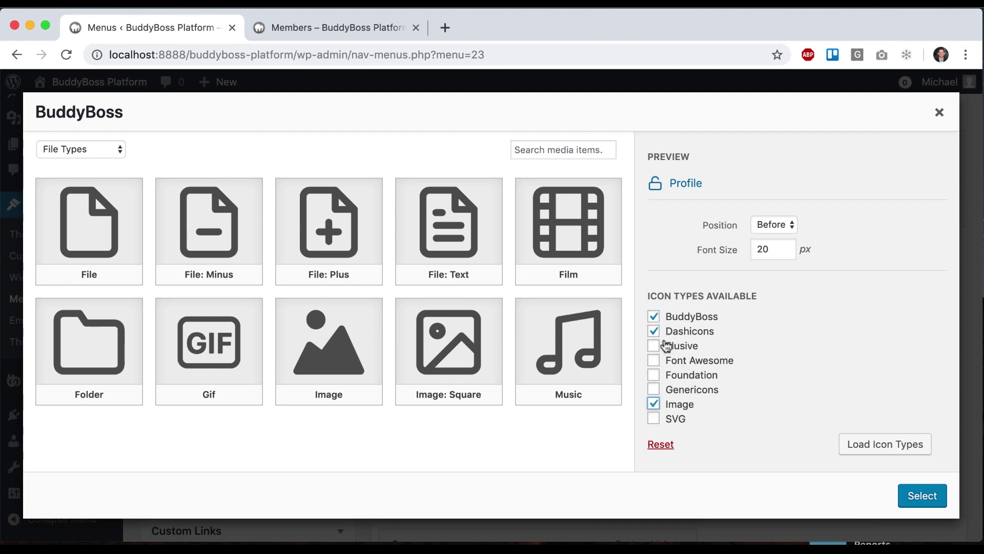
pyautogui.click(885, 444)
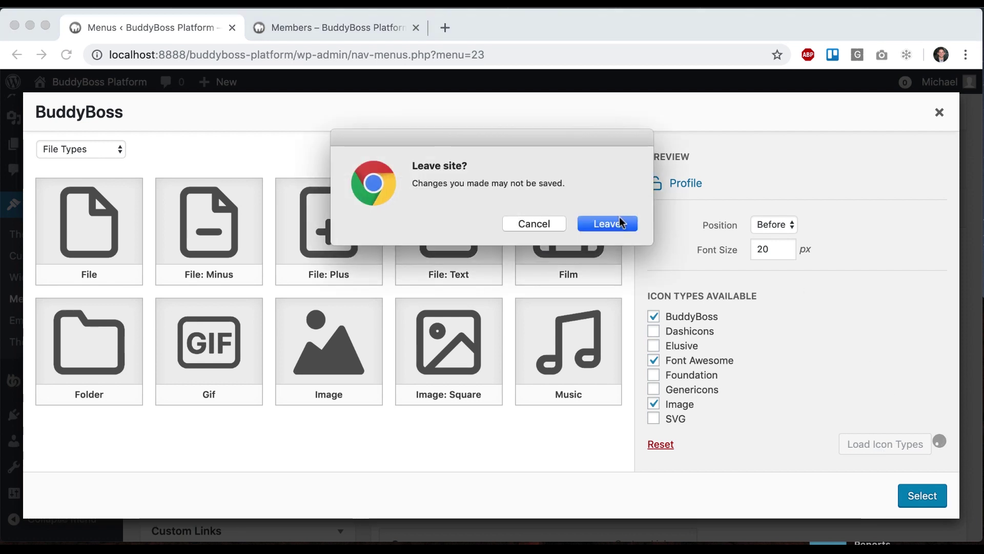
pyautogui.click(621, 224)
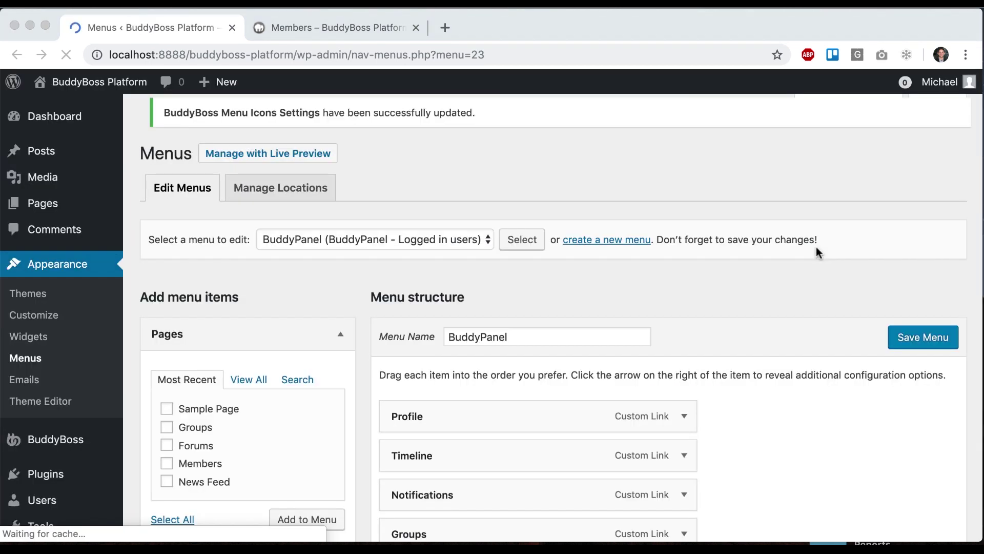
# Step: Give the Profile item the Font Awesome Phone Volume Control icon and save the menu
pyautogui.click(684, 431)
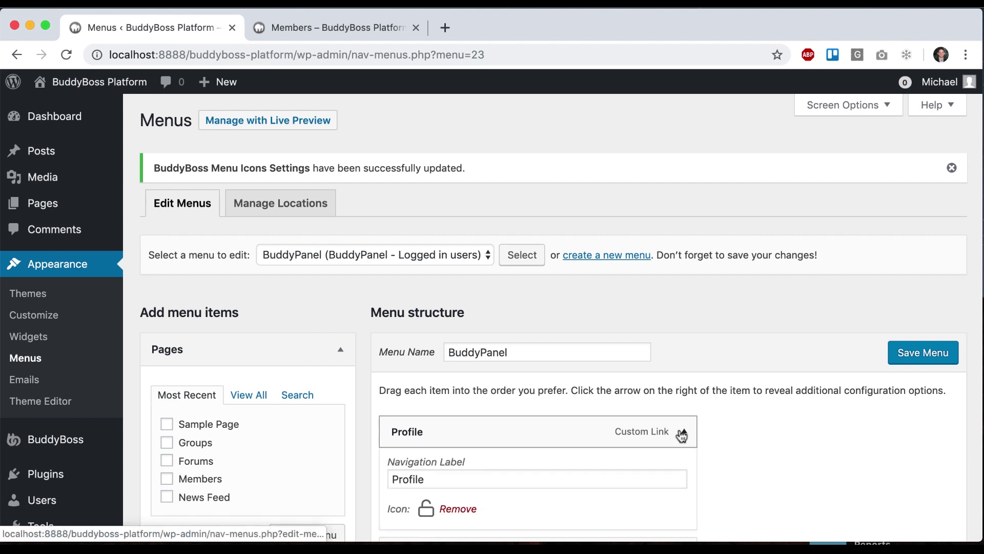
pyautogui.scroll(-3, 513, 436)
pyautogui.click(425, 444)
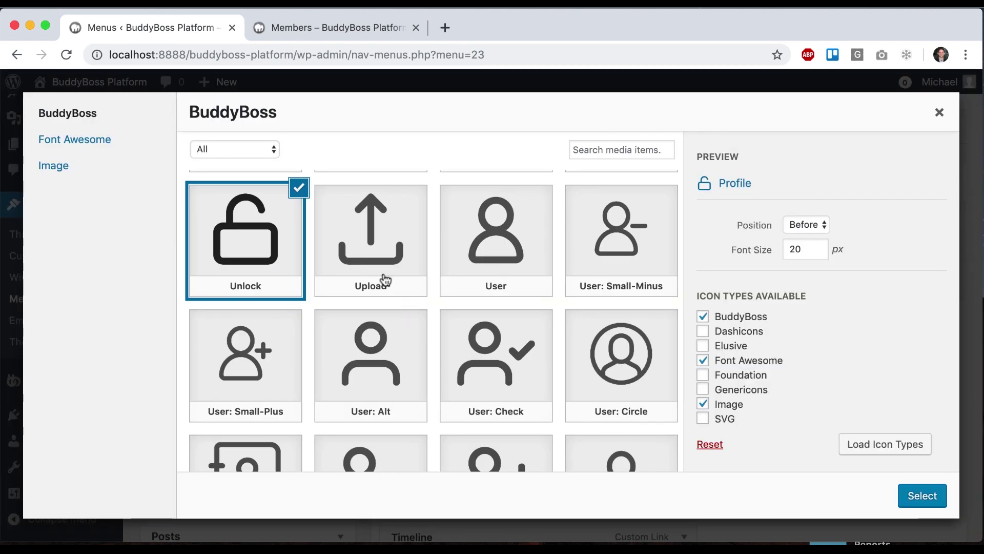
pyautogui.click(81, 141)
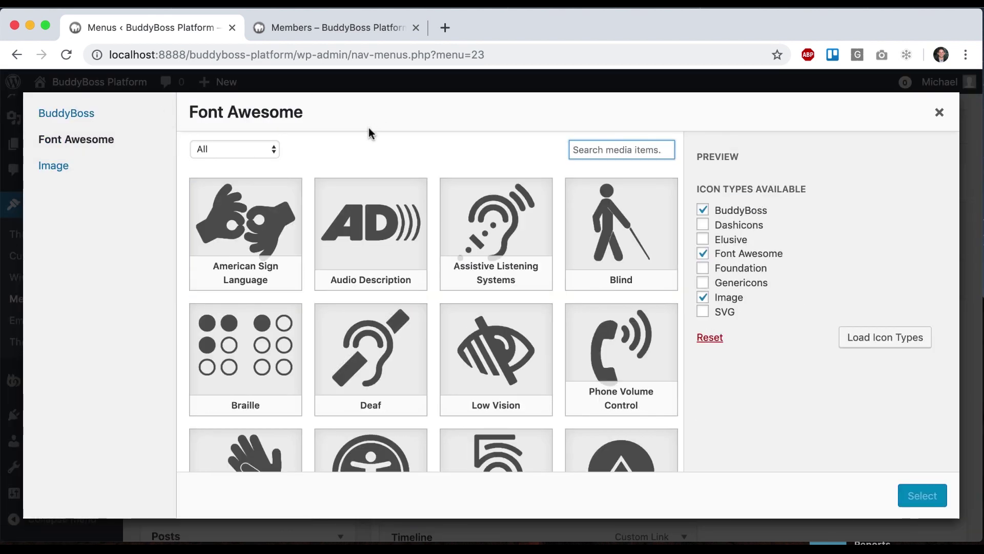
pyautogui.click(596, 344)
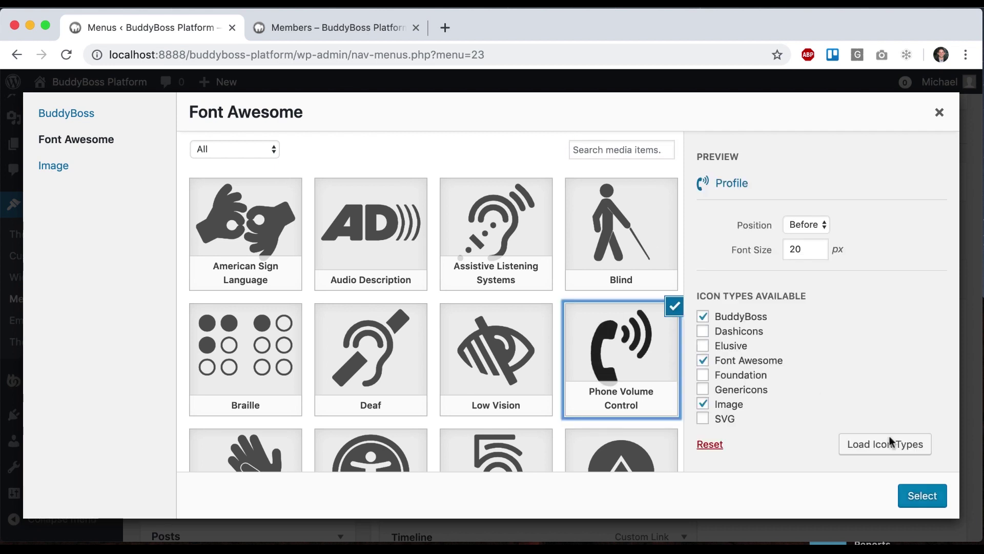
pyautogui.click(922, 495)
pyautogui.click(923, 280)
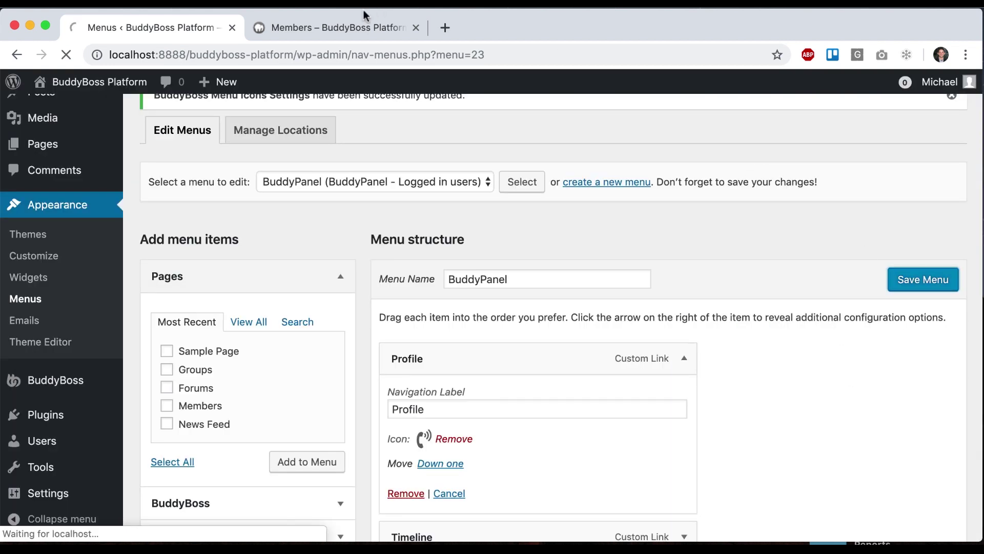
# Step: Reload the Members page to check the icon, then reopen the Profile item's icon picker
pyautogui.click(349, 27)
pyautogui.press('super+r')
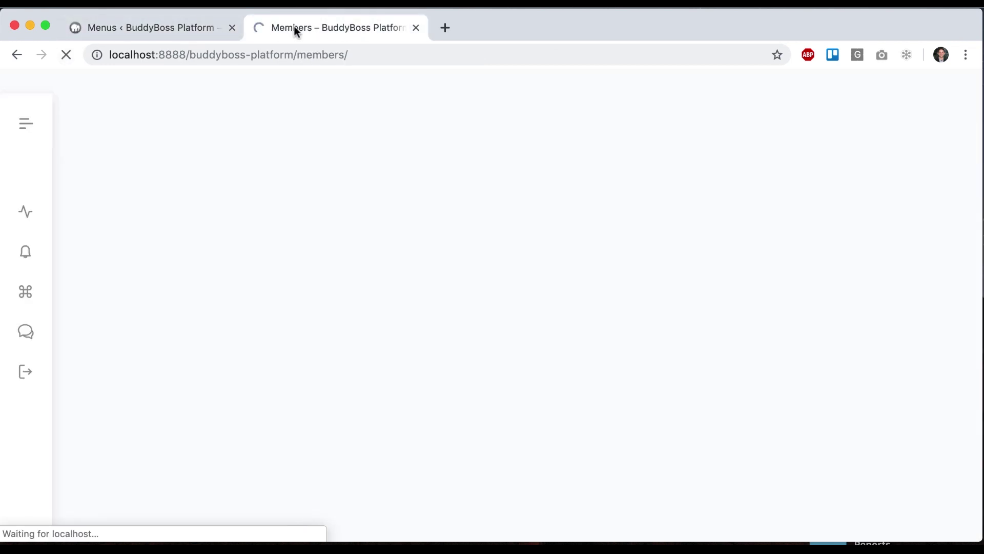
pyautogui.click(146, 27)
pyautogui.scroll(-3, 615, 297)
pyautogui.click(685, 285)
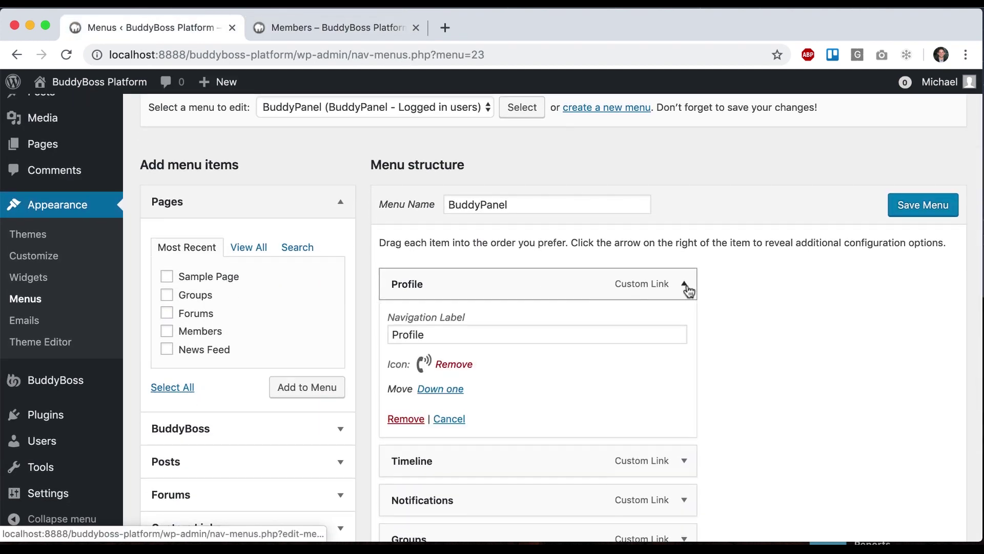
pyautogui.click(423, 365)
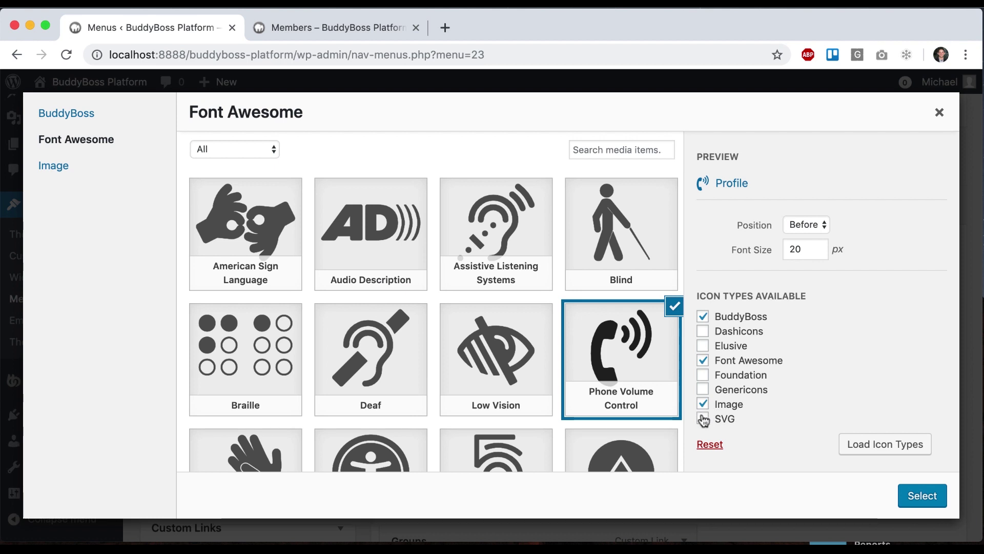
# Step: Replace the Profile item's phone icon with the buddy image from the Media Library and save the BuddyPanel menu
pyautogui.click(82, 174)
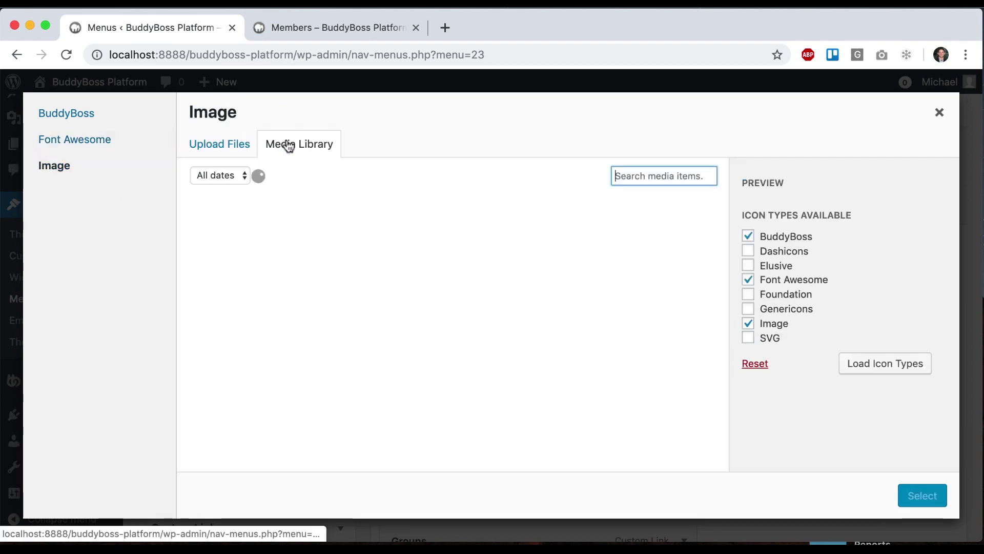
pyautogui.click(239, 147)
pyautogui.click(294, 146)
pyautogui.click(222, 233)
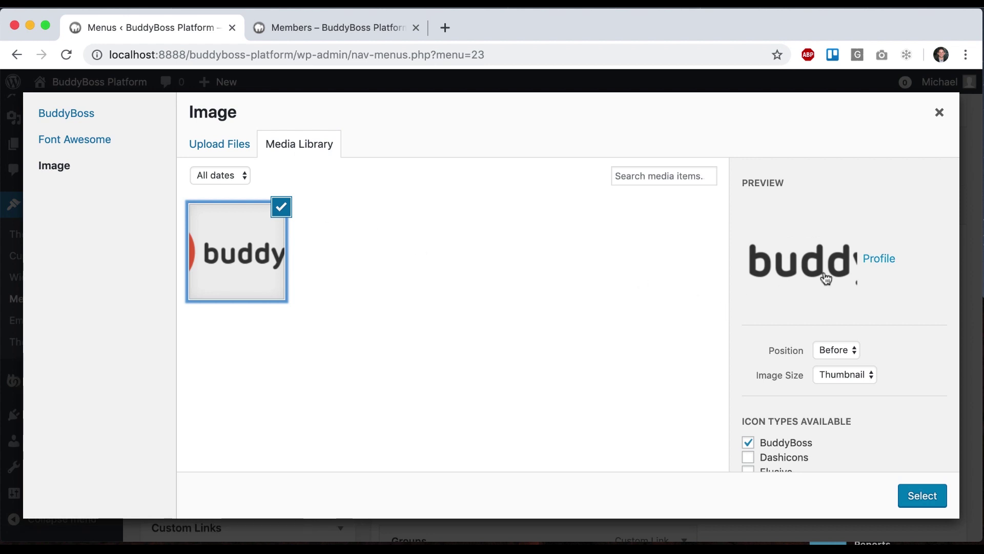
pyautogui.click(918, 496)
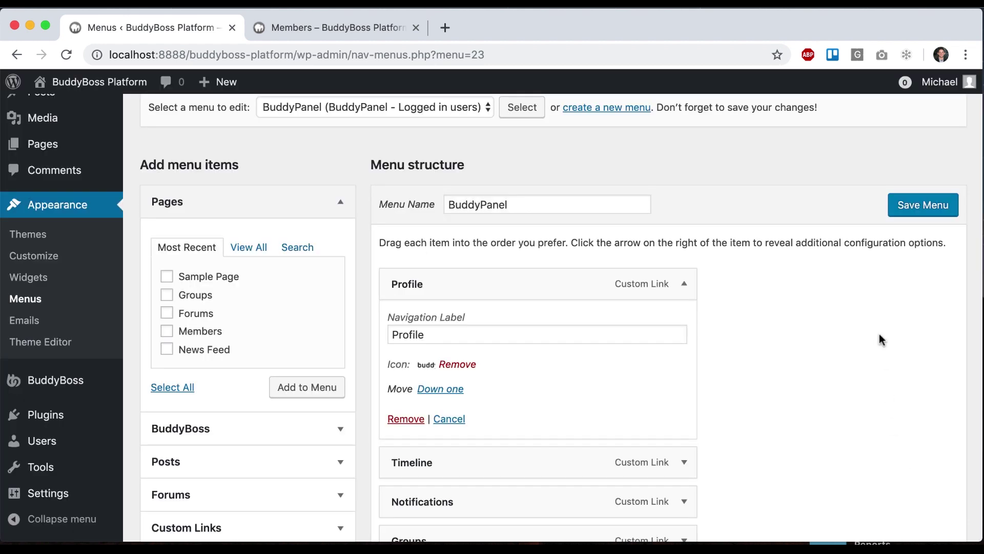
pyautogui.click(919, 210)
pyautogui.click(303, 22)
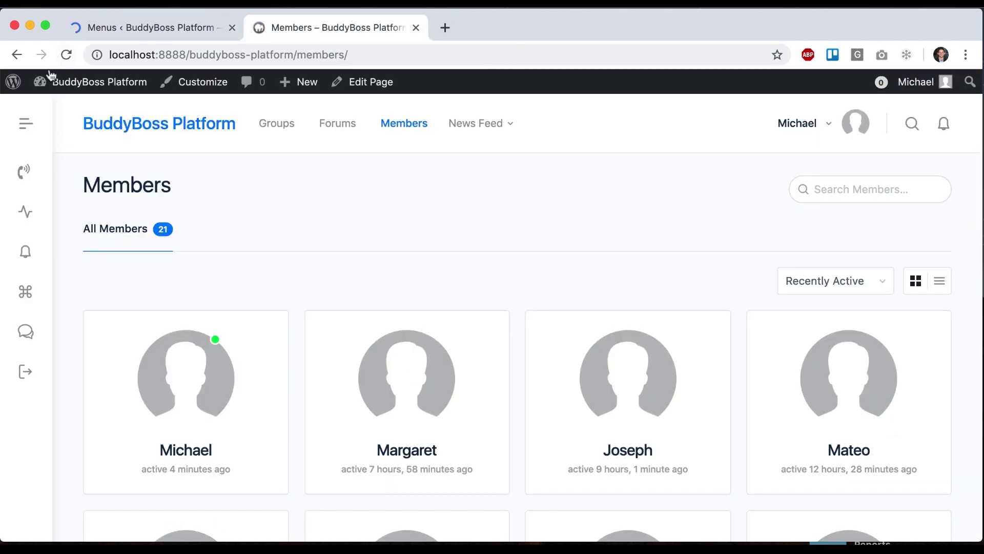
# Step: Reload the Members page to check the Profile item's new image icon
pyautogui.click(65, 54)
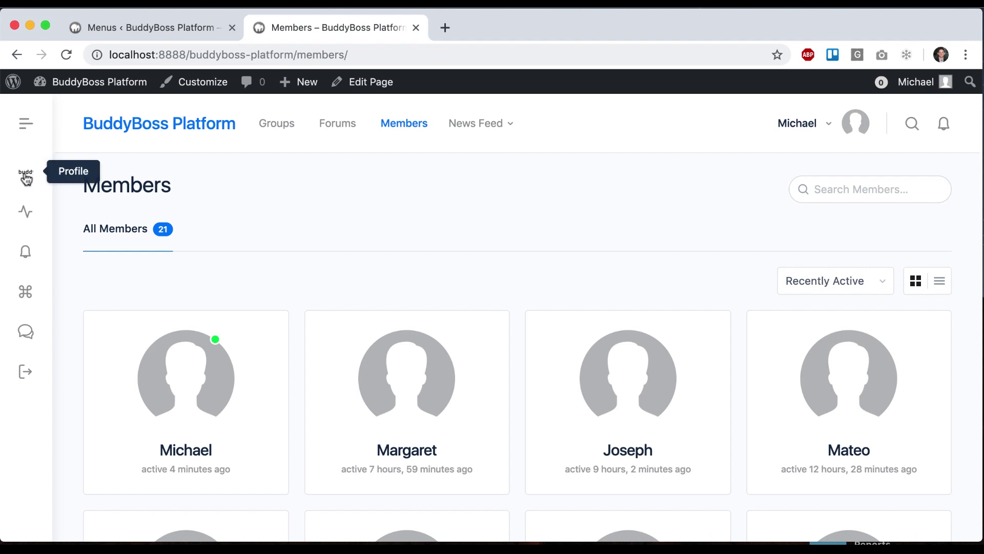
pyautogui.click(170, 37)
pyautogui.scroll(-2, 393, 246)
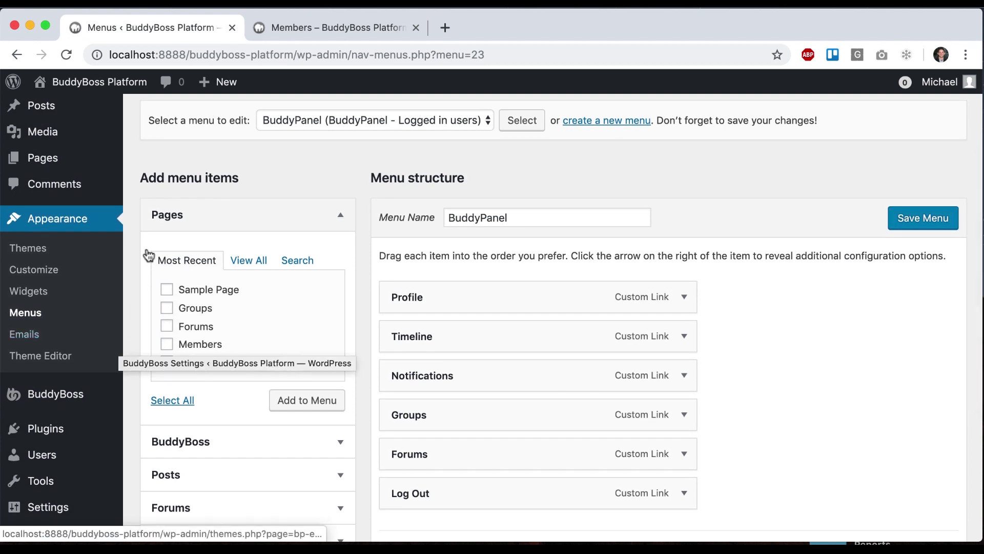
# Step: Expand and collapse the BuddyPanel labels on the Members page, then go back to the menu editor
pyautogui.click(304, 27)
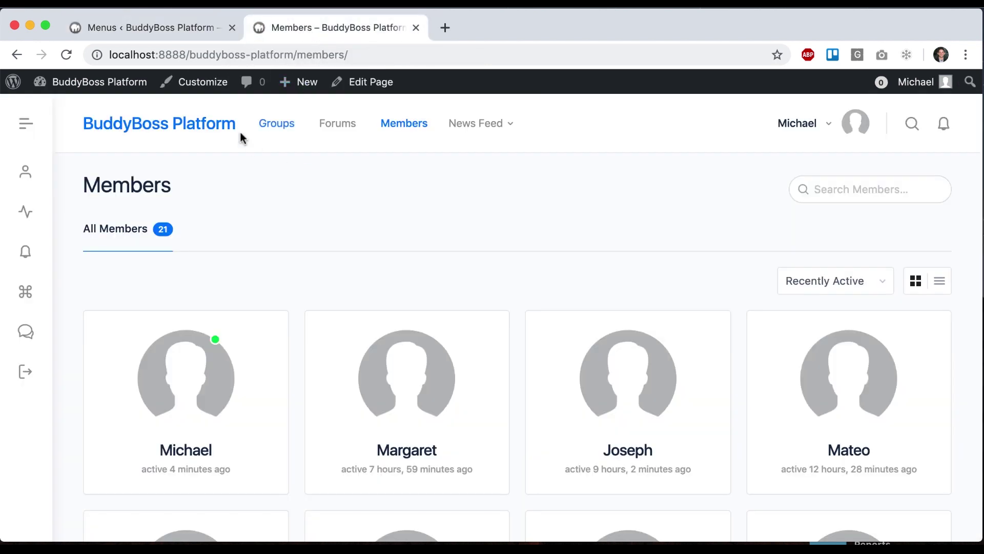
pyautogui.click(31, 124)
pyautogui.click(30, 124)
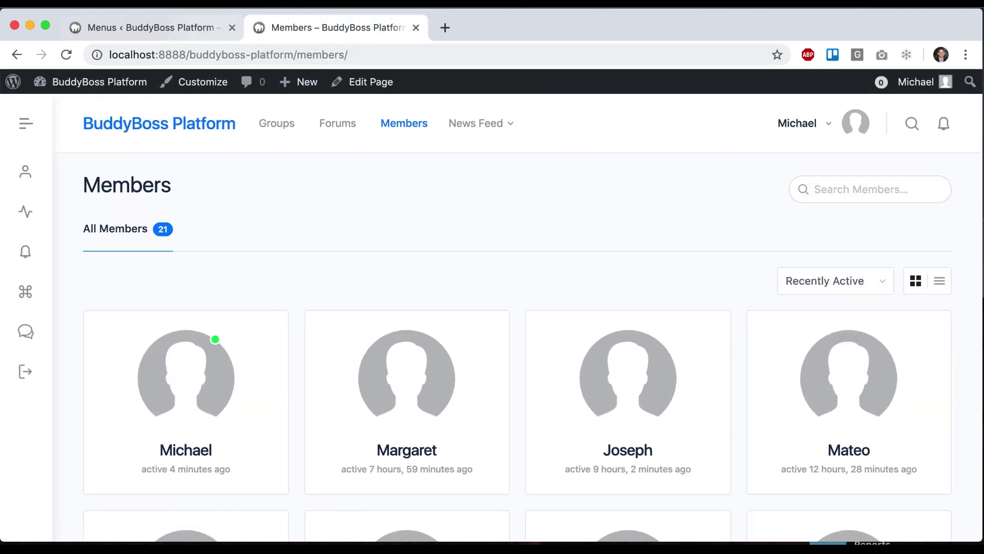
pyautogui.click(170, 24)
pyautogui.scroll(-2, 329, 224)
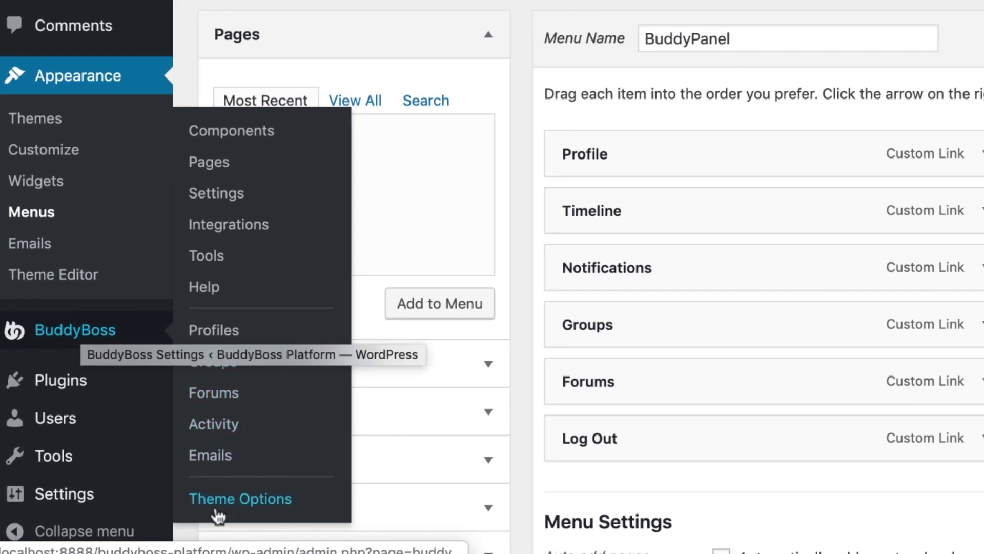
# Step: In Theme Options, set the buddyboss image as the desktop logo at size 148 and save
pyautogui.click(236, 500)
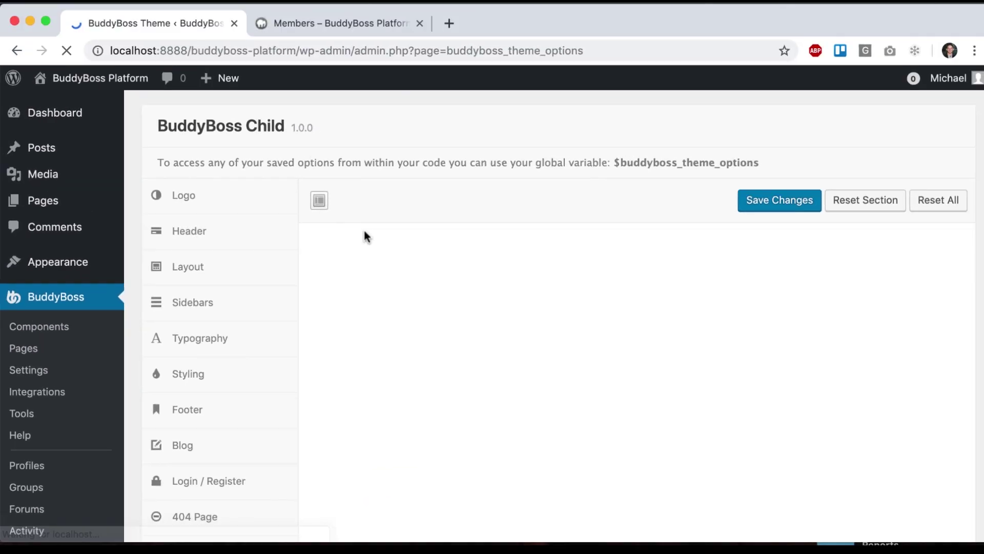
pyautogui.scroll(-1, 364, 234)
pyautogui.scroll(-1, 359, 287)
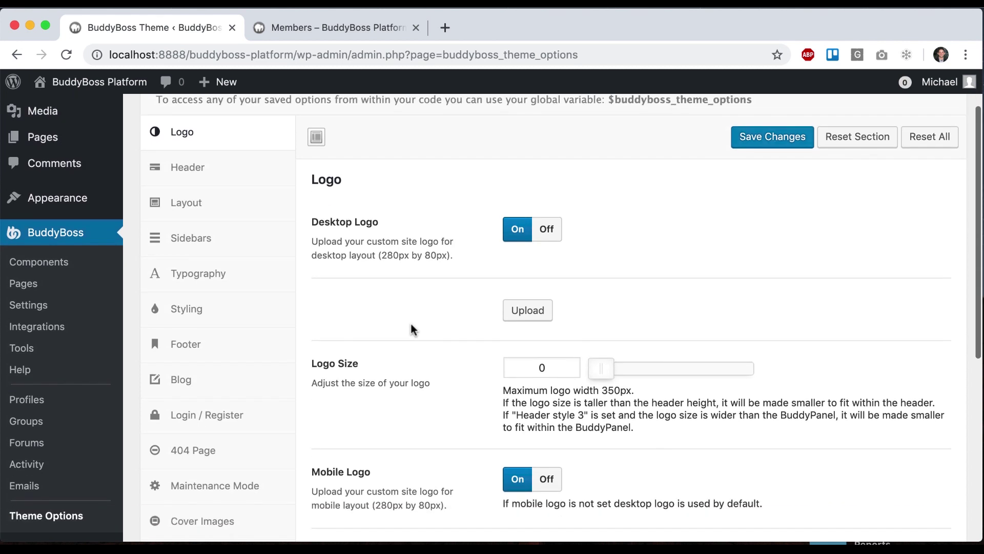
pyautogui.click(518, 303)
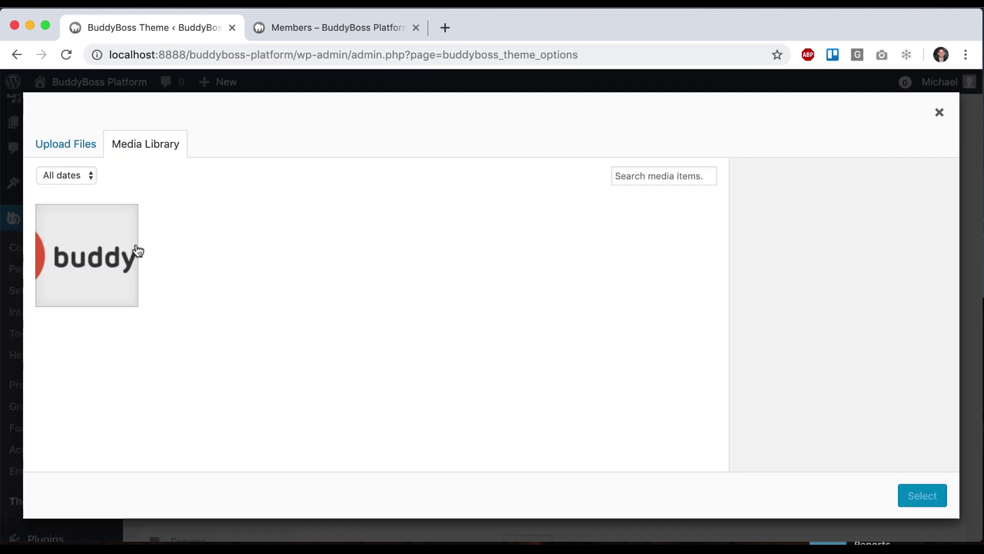
pyautogui.click(137, 251)
pyautogui.click(925, 496)
pyautogui.moveTo(601, 475); pyautogui.dragTo(667, 448)
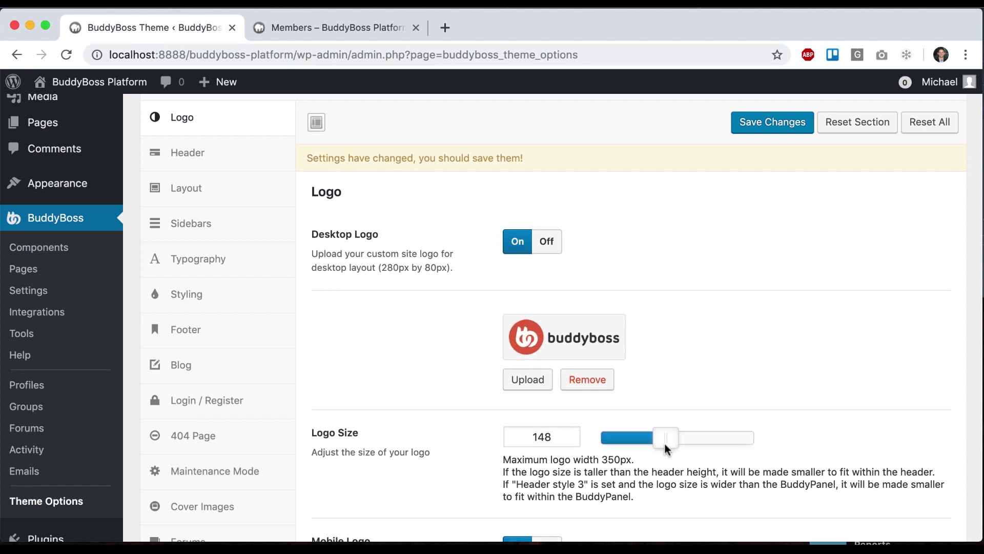
pyautogui.click(752, 123)
# Step: Preview the new logo on the reloaded Members page, then bring up the Header settings
pyautogui.click(284, 30)
pyautogui.click(65, 55)
pyautogui.click(154, 27)
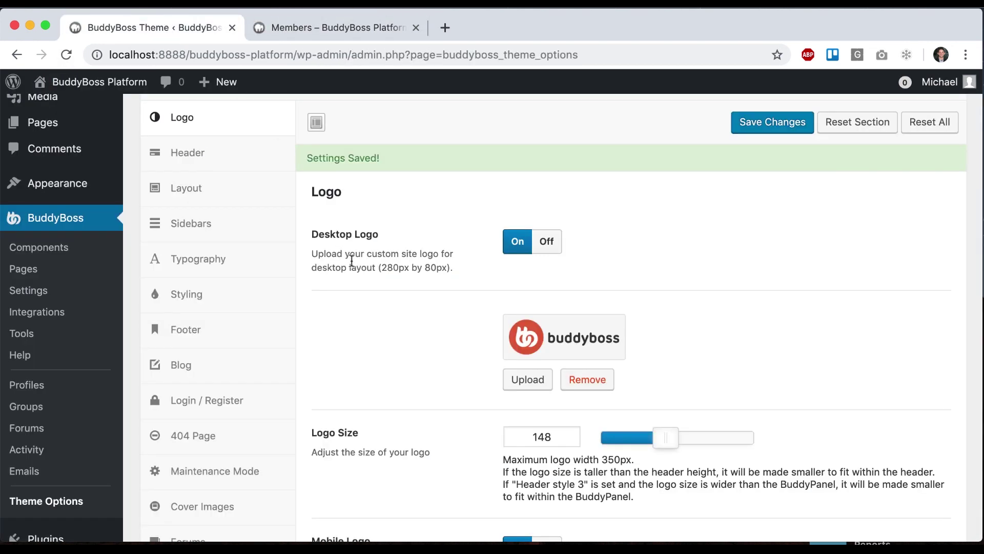
pyautogui.click(218, 160)
pyautogui.scroll(1, 439, 219)
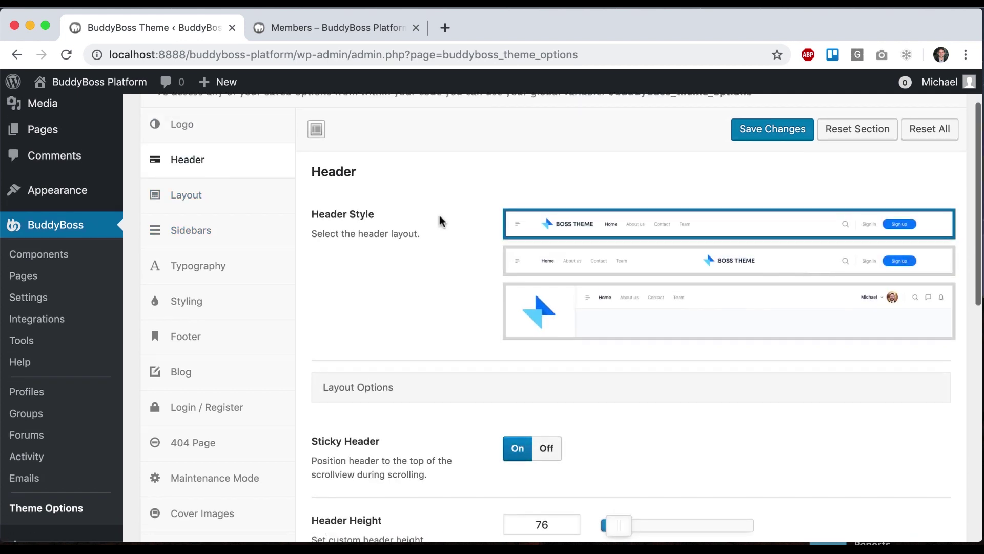
# Step: Apply the second, centred-logo header style, save it and preview it on Members
pyautogui.click(338, 27)
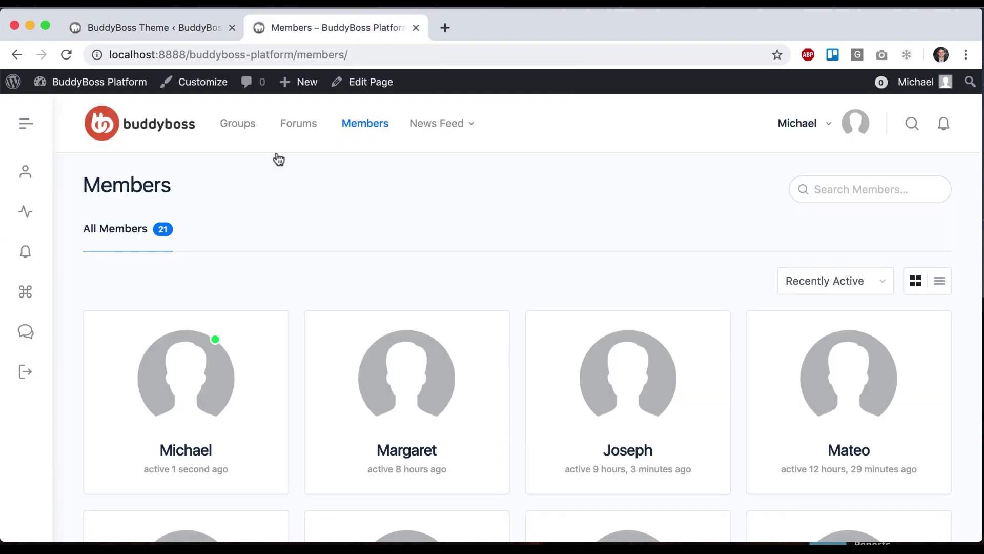
pyautogui.click(191, 26)
pyautogui.click(700, 271)
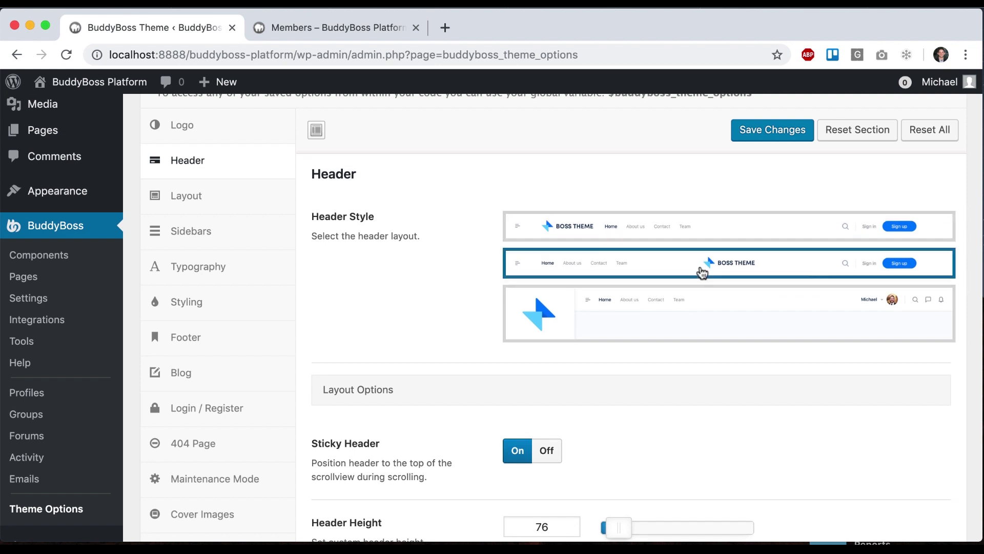
pyautogui.click(769, 132)
pyautogui.click(318, 26)
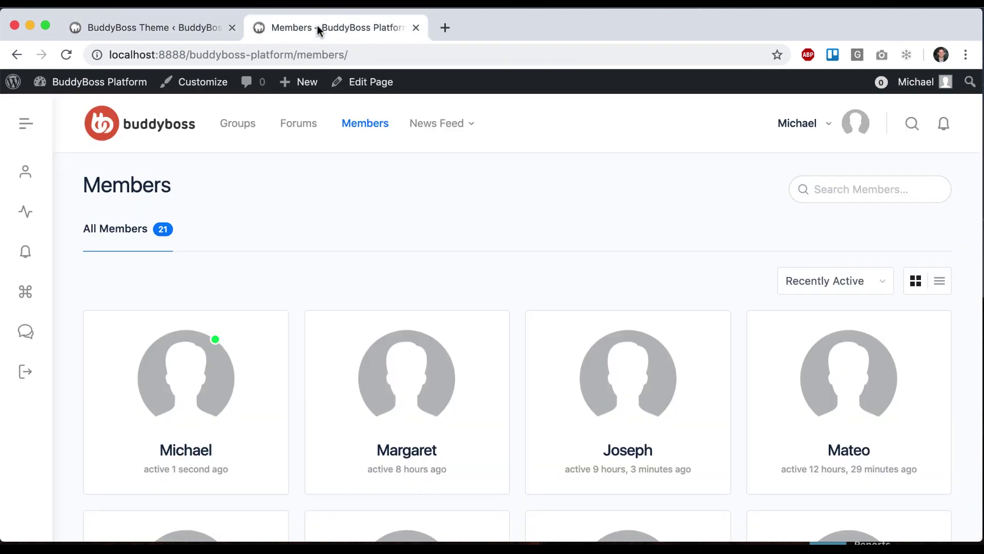
pyautogui.click(66, 54)
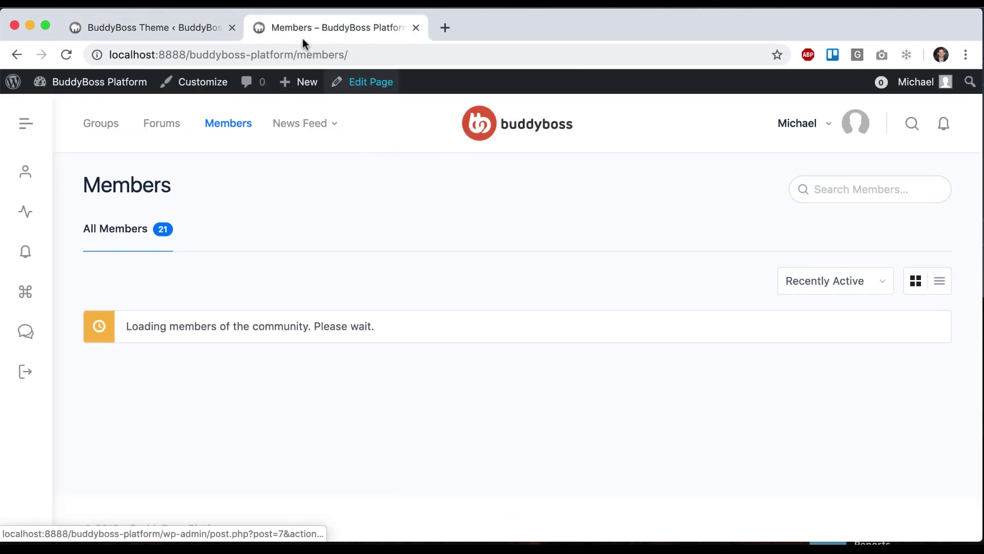
# Step: Switch to the third, left-sidebar header style, save it and preview it on Members
pyautogui.click(177, 29)
pyautogui.click(590, 328)
pyautogui.click(770, 129)
pyautogui.click(315, 25)
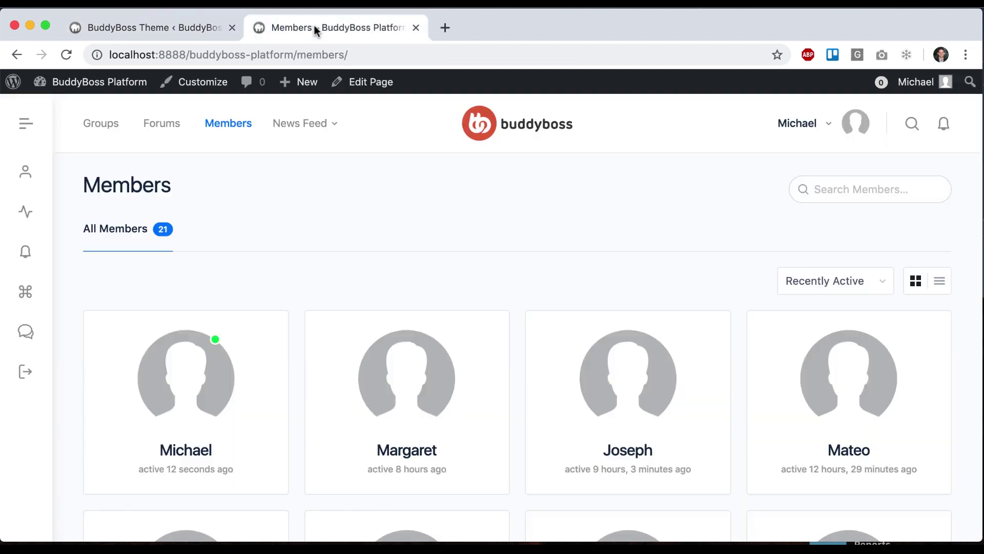
pyautogui.click(67, 55)
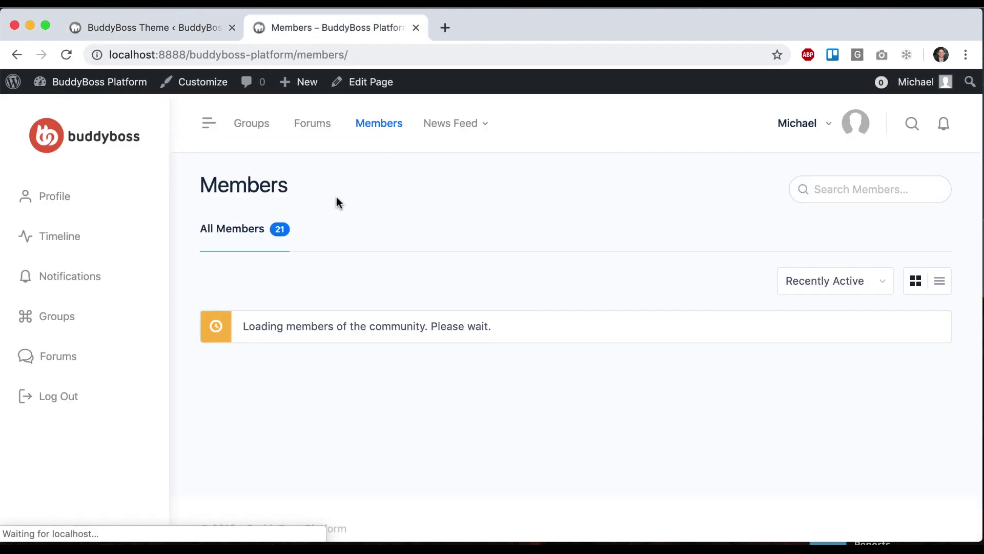